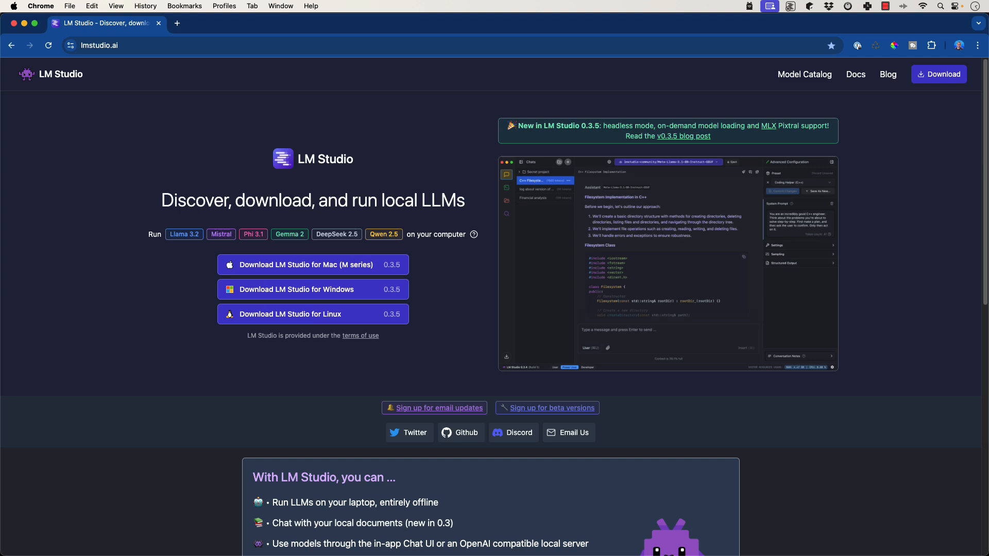
- Switch from the website to LM Studio and view the list of downloaded models
scroll(495, 309, down, 7)
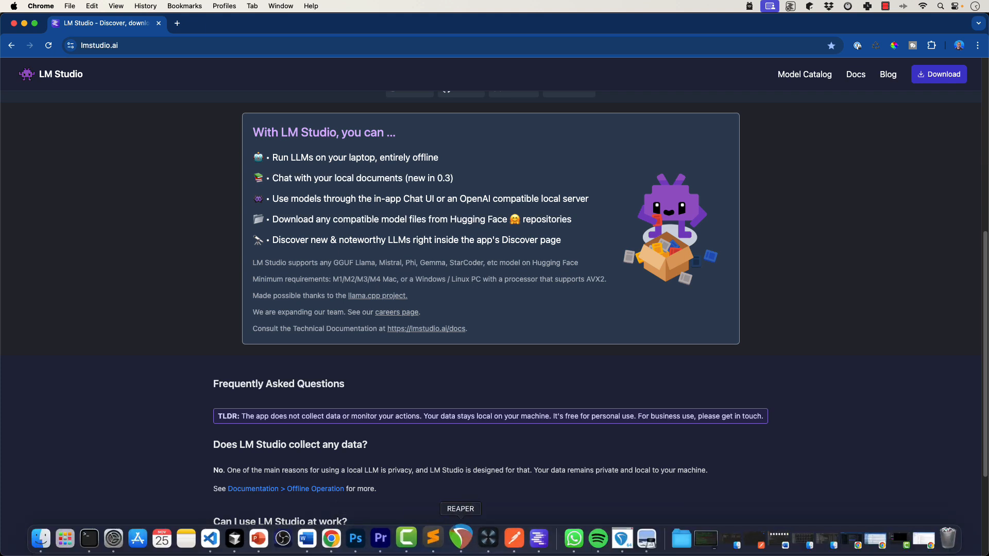
click(531, 549)
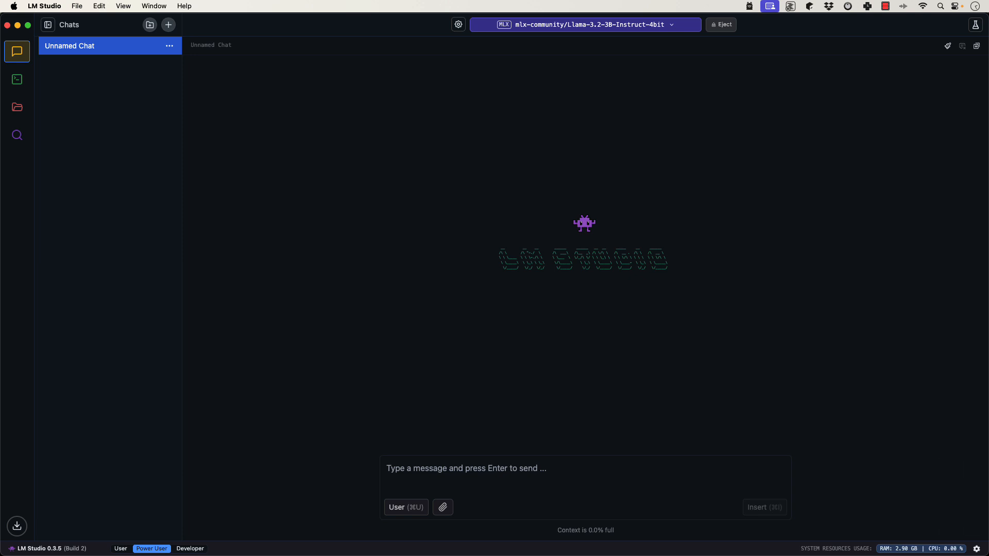
click(585, 24)
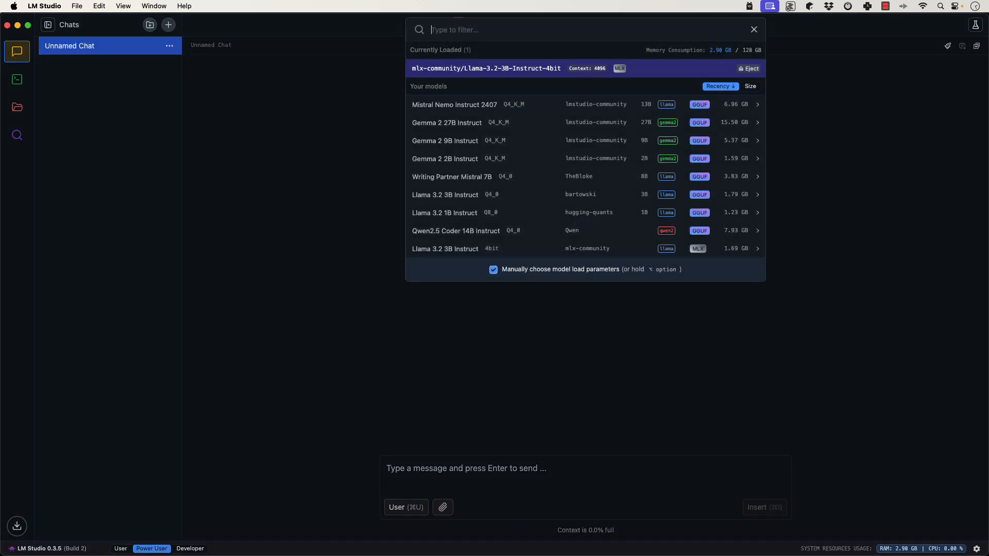
click(329, 129)
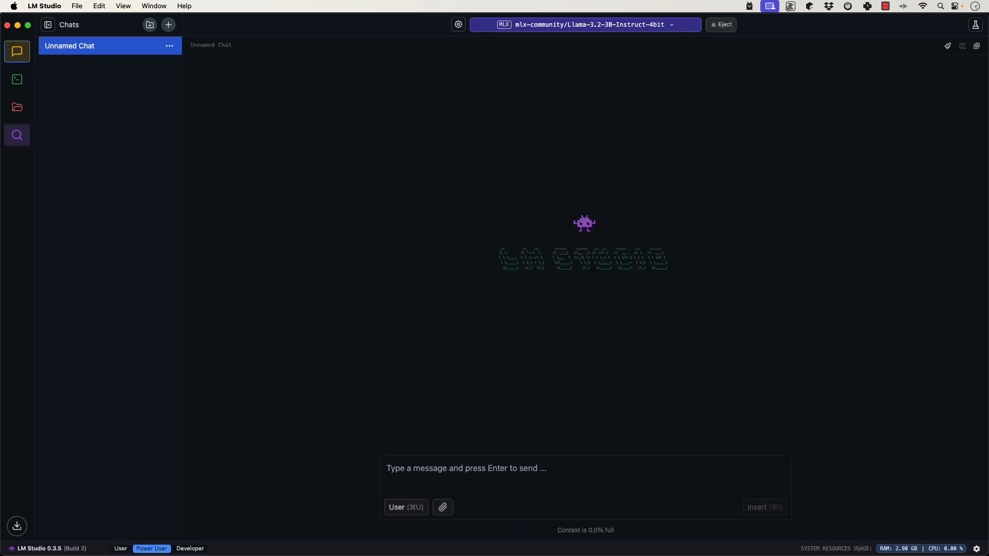
- Browse the staff-picked models in the model search and start a new chat with Gemma 2 9B
click(17, 135)
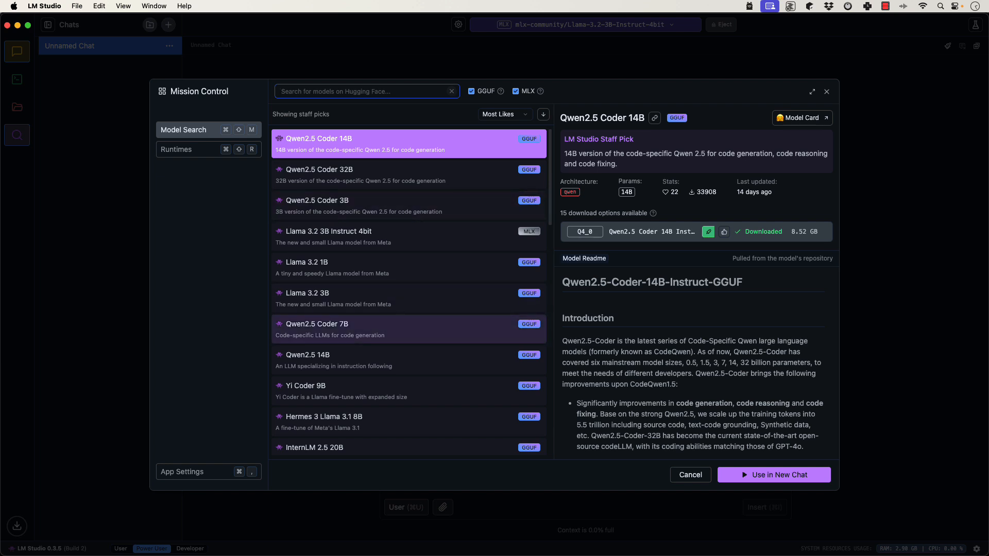
scroll(410, 328, down, 15)
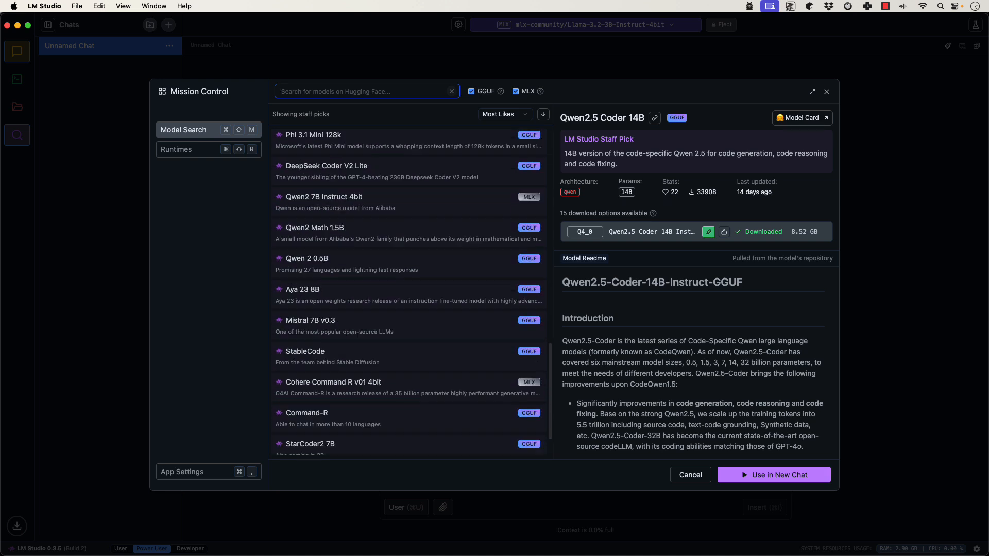
scroll(410, 325, up, 15)
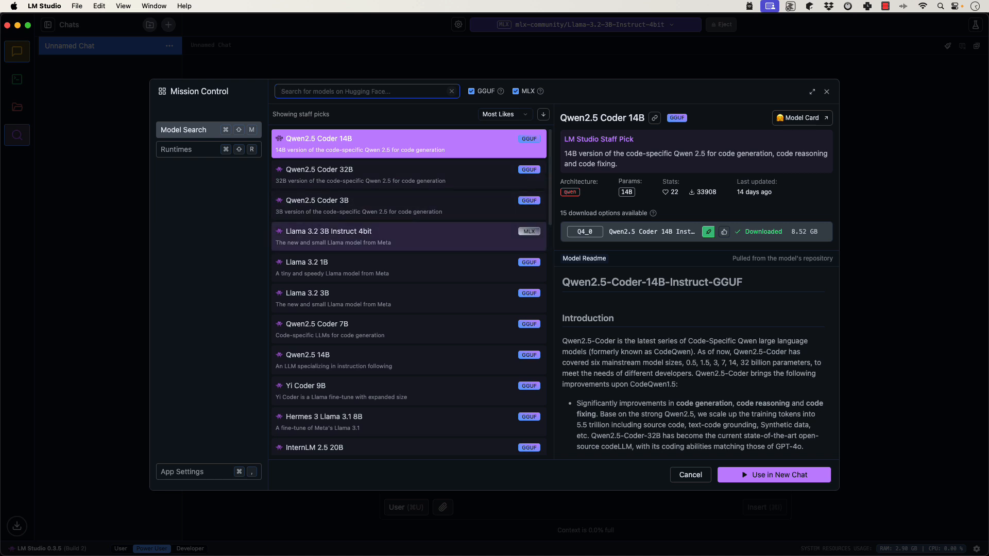
scroll(407, 288, down, 5)
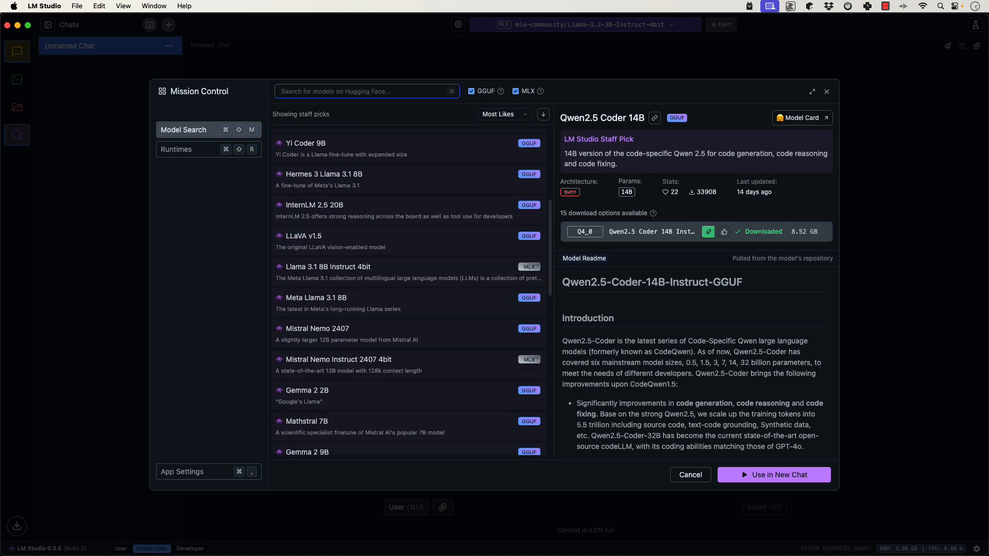
scroll(409, 292, down, 2)
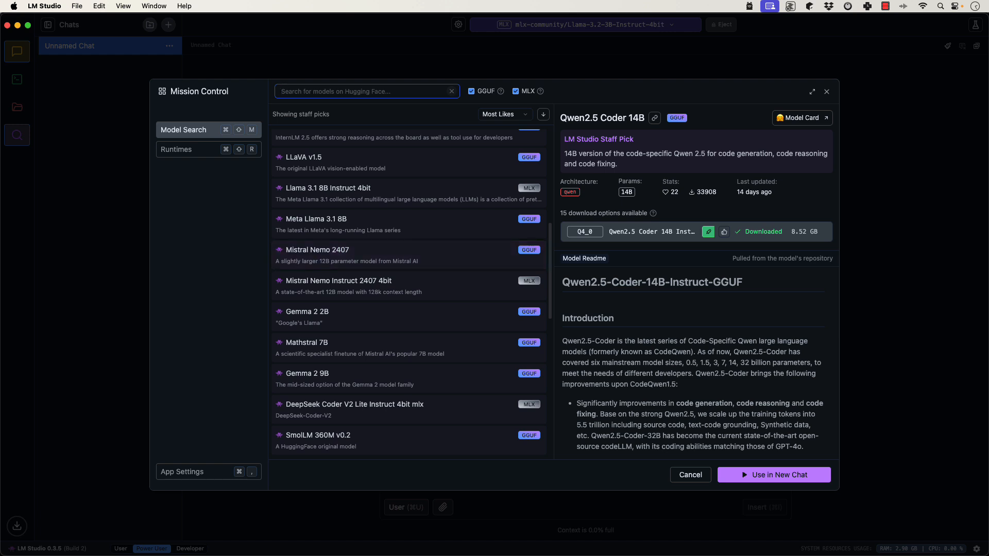
scroll(407, 252, down, 1)
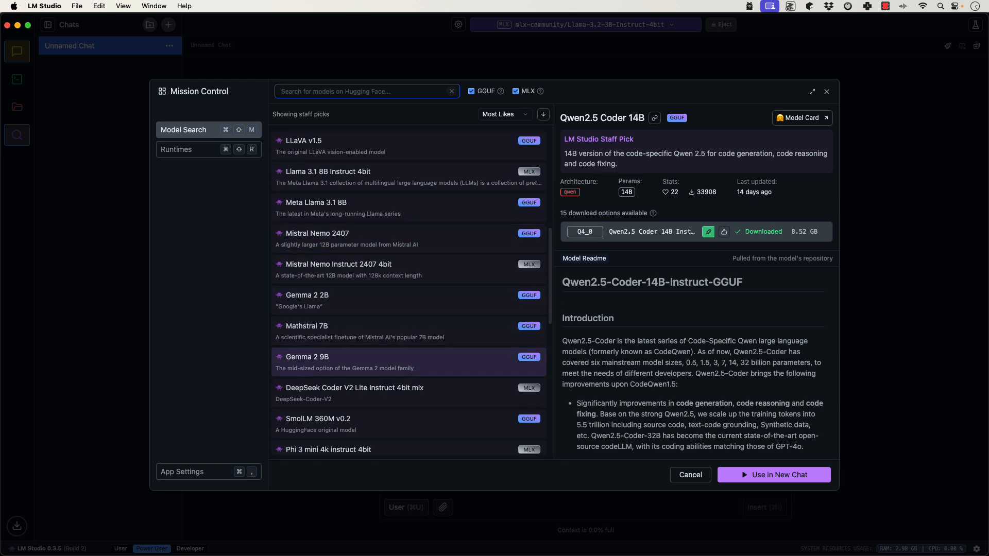
scroll(408, 304, down, 1)
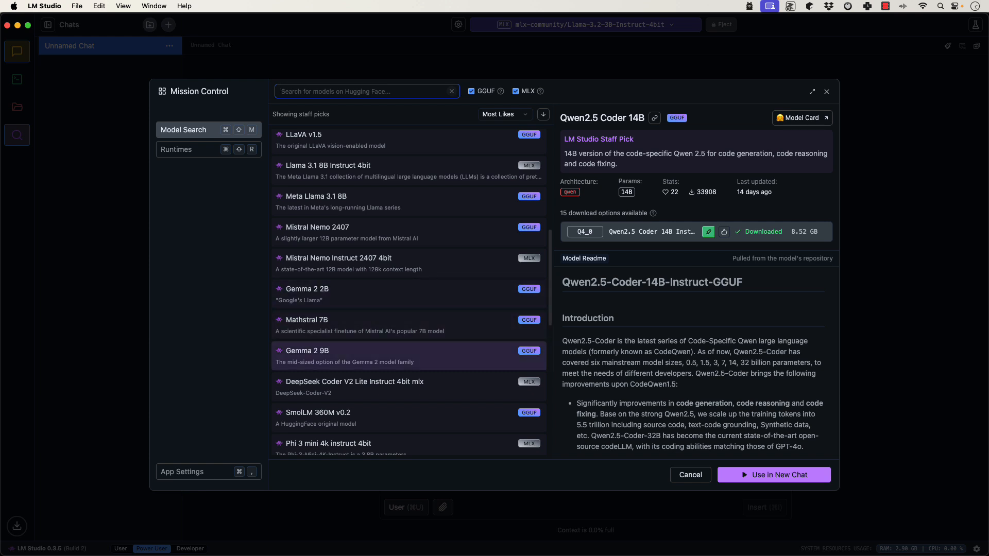
click(408, 356)
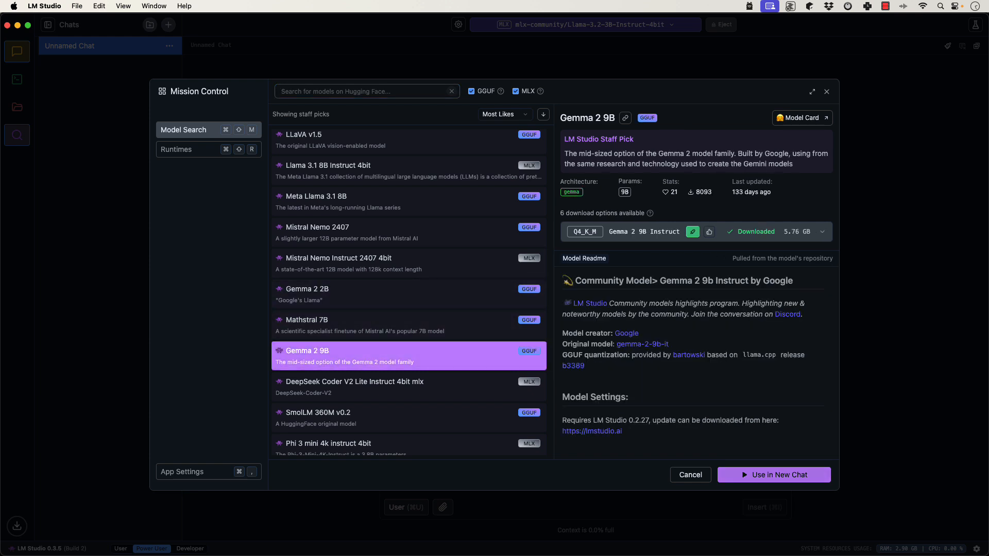
click(773, 475)
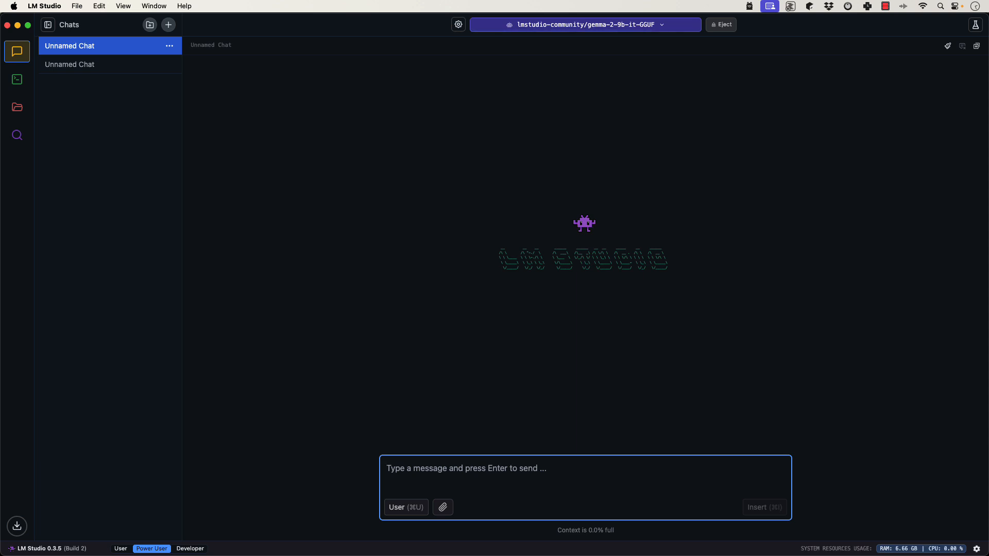
- Compare the Power User and Developer interface modes, set the interface to User mode, and view its list of models
click(120, 549)
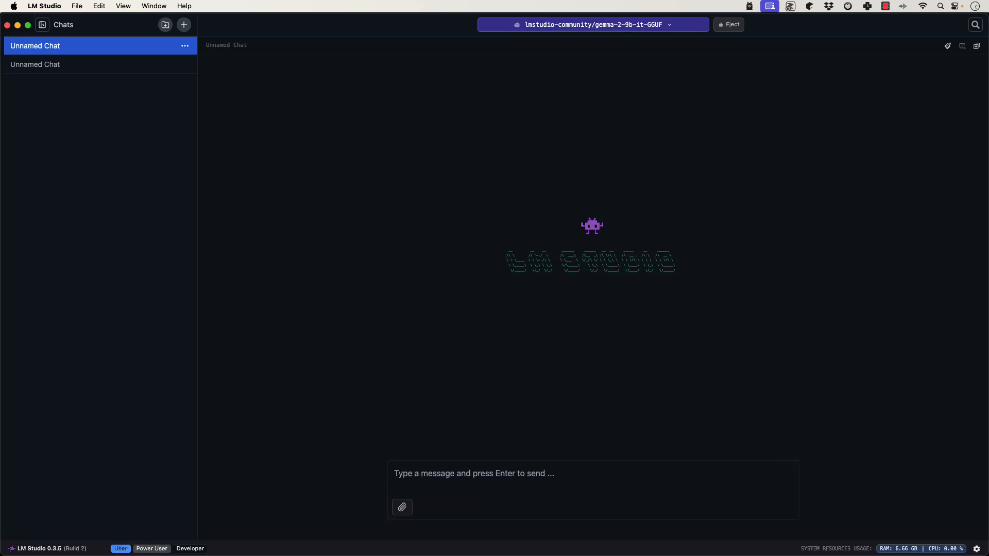
click(152, 549)
click(191, 549)
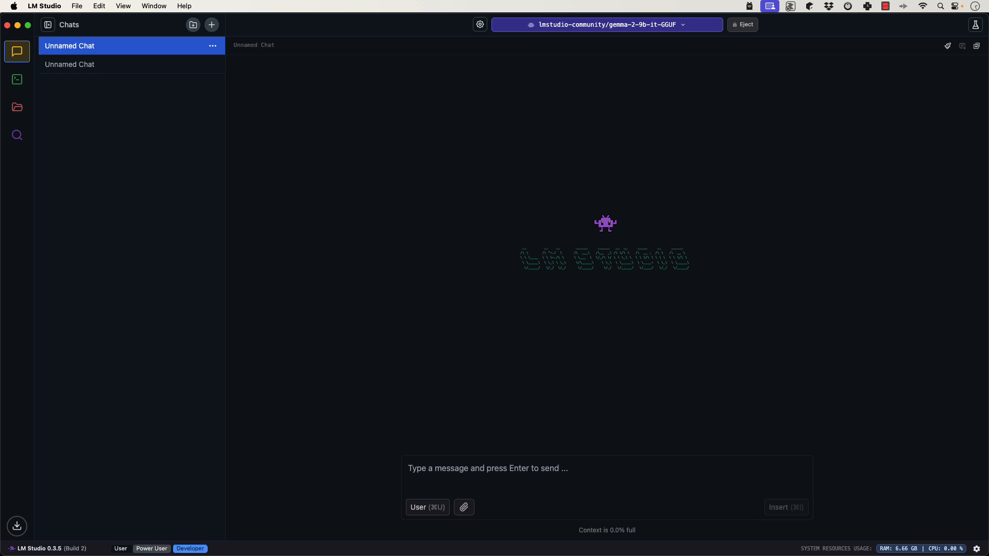
click(121, 549)
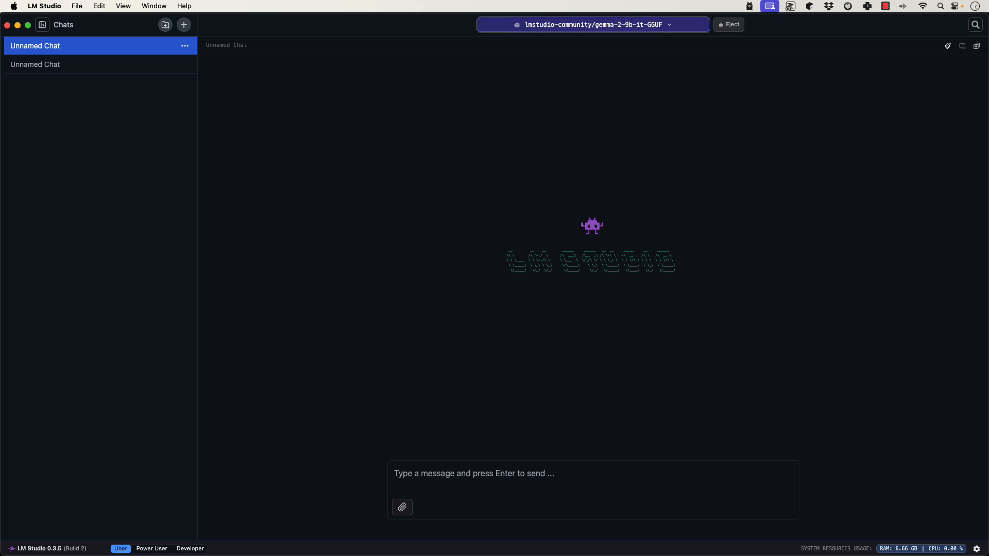
click(593, 25)
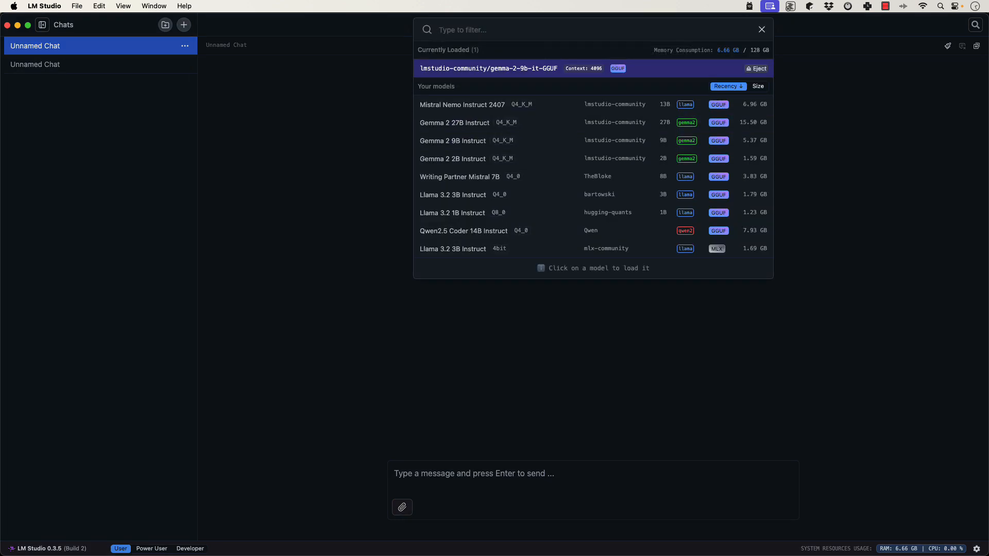
key(Escape)
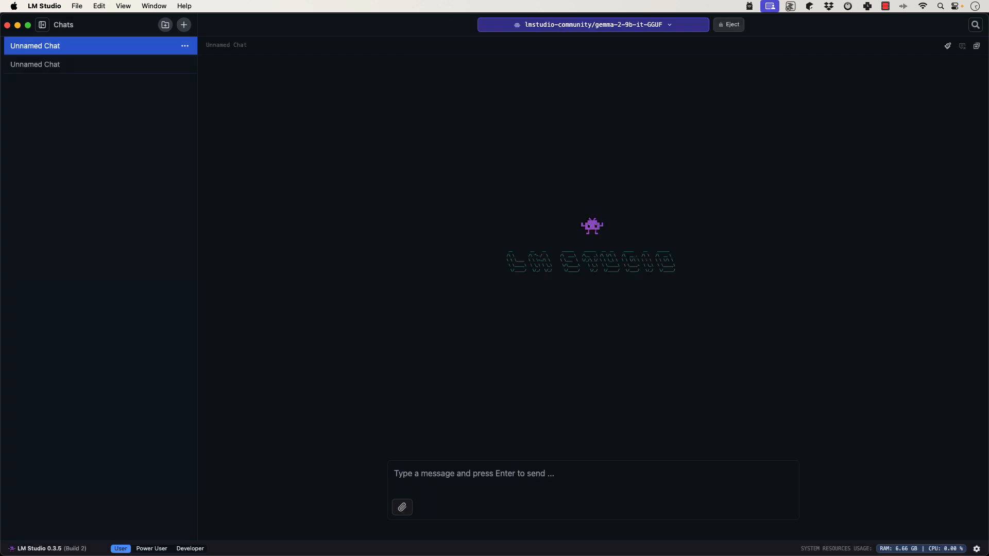
- Send the model the prompt "Outline a youtube video on how to care for your lawn."
click(474, 474)
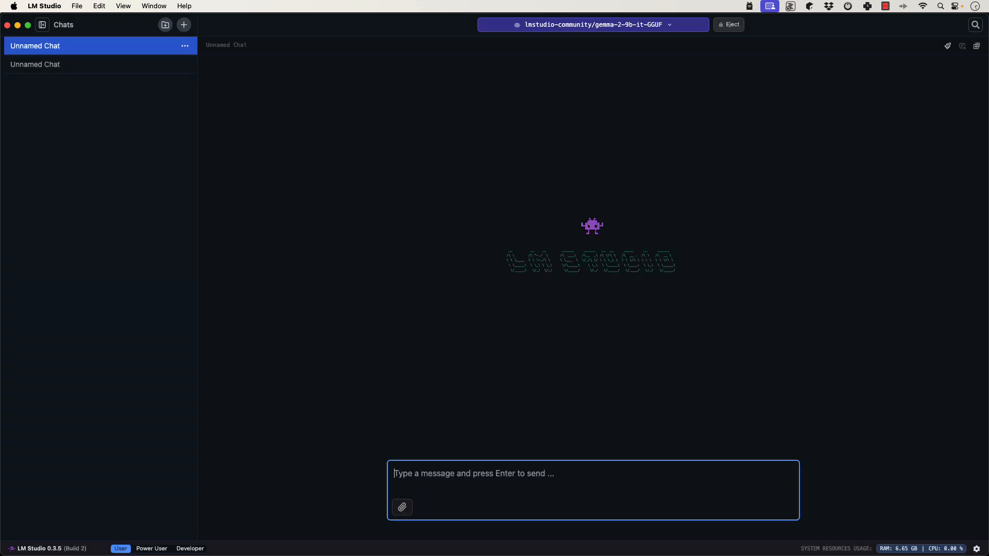
text(Outlin)
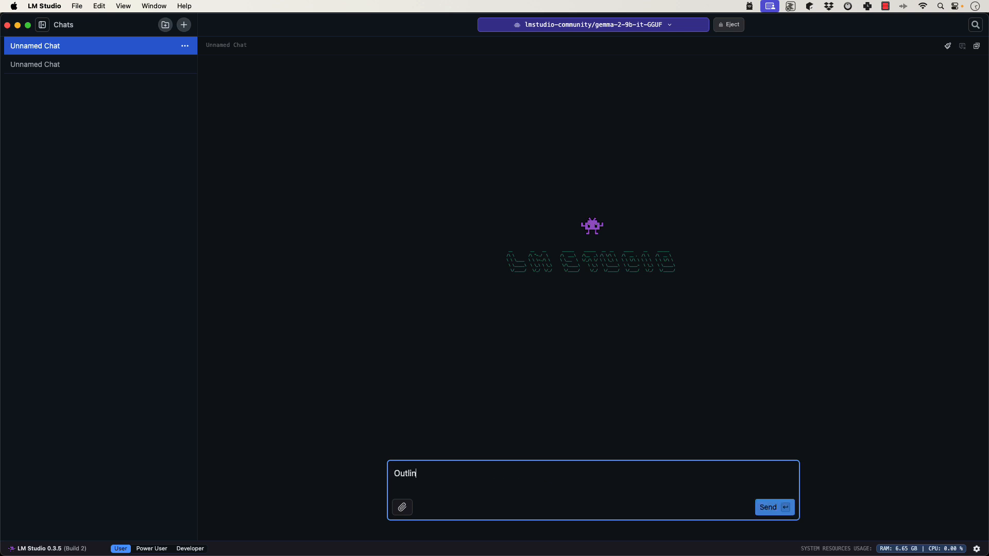
text(e a youtube video on how to )
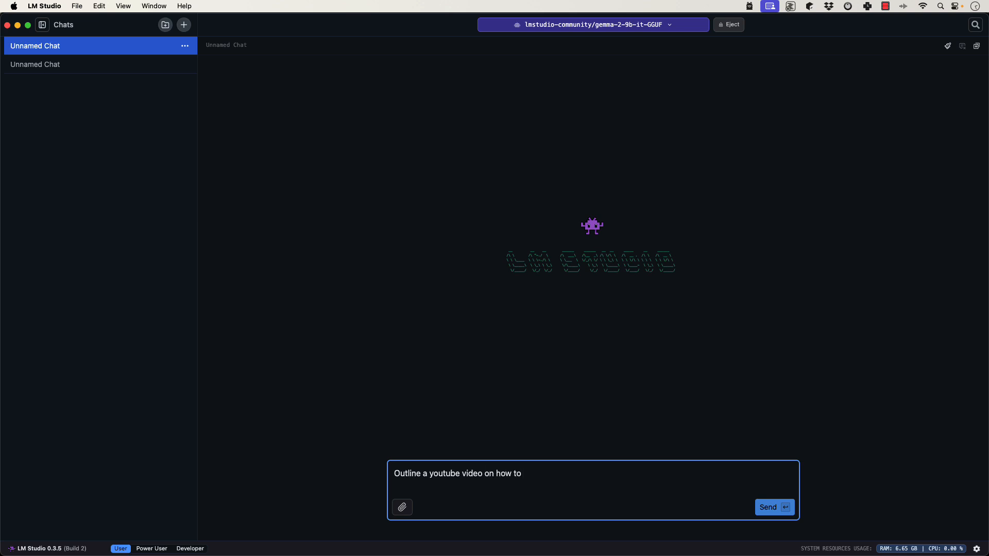
text(care for your lawn.)
key(Return)
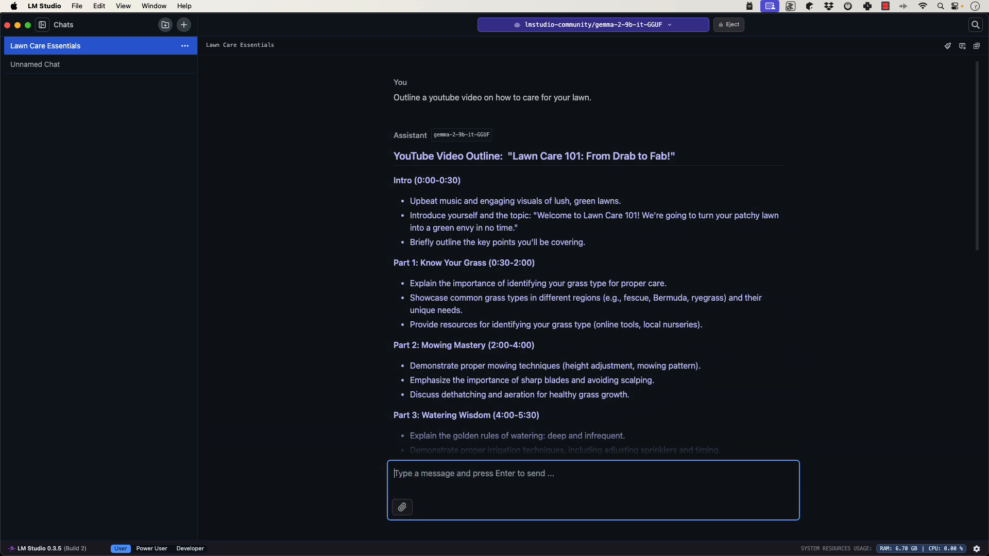
- Attach how-to-create-an-empty-string-in-python.md and start the message "Evaluate this article. Suggest improvements in how it is organized, and"
key(super+v)
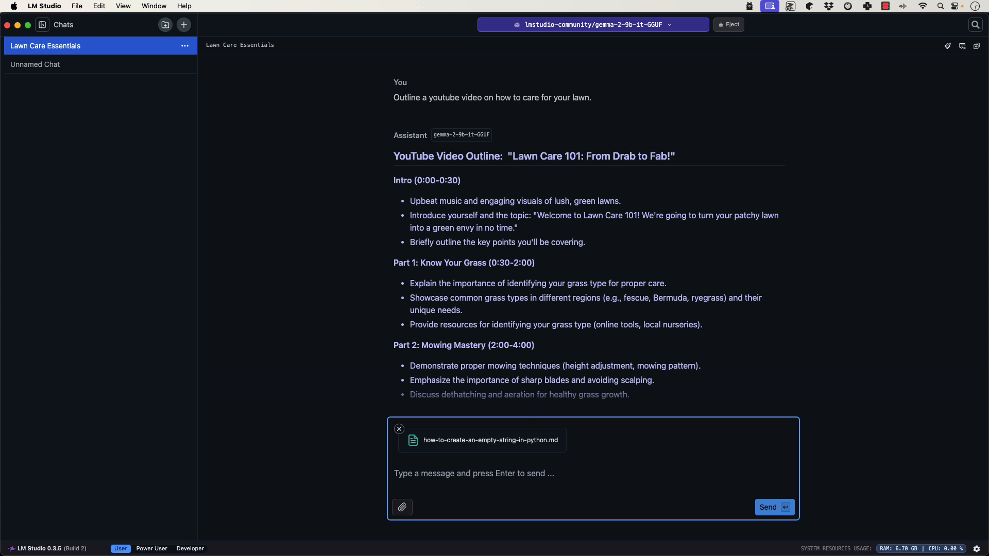
text(Evalaute)
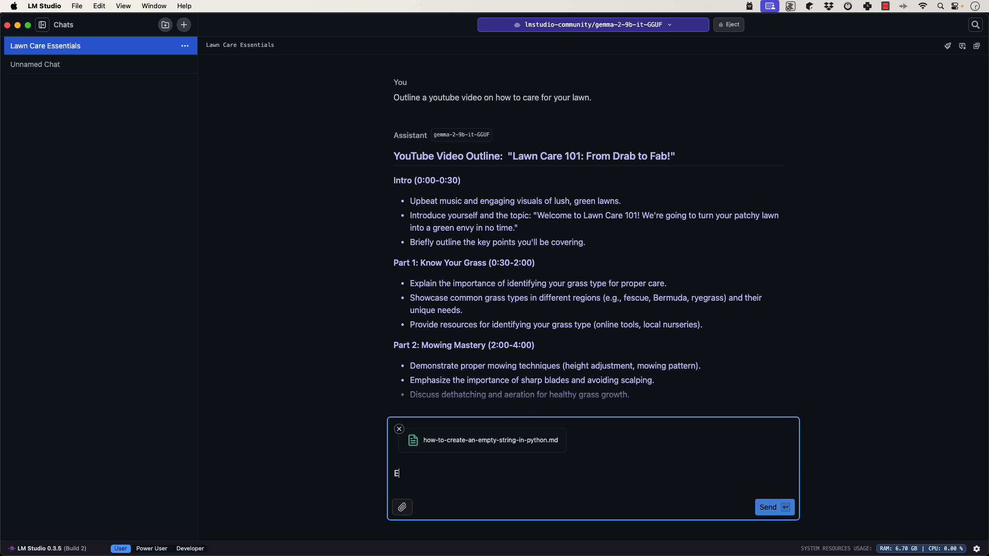
key(BackSpace)
key(BackSpace)
key(BackSpace)
key(BackSpace)
key(BackSpace)
text(uate this article. Suggest)
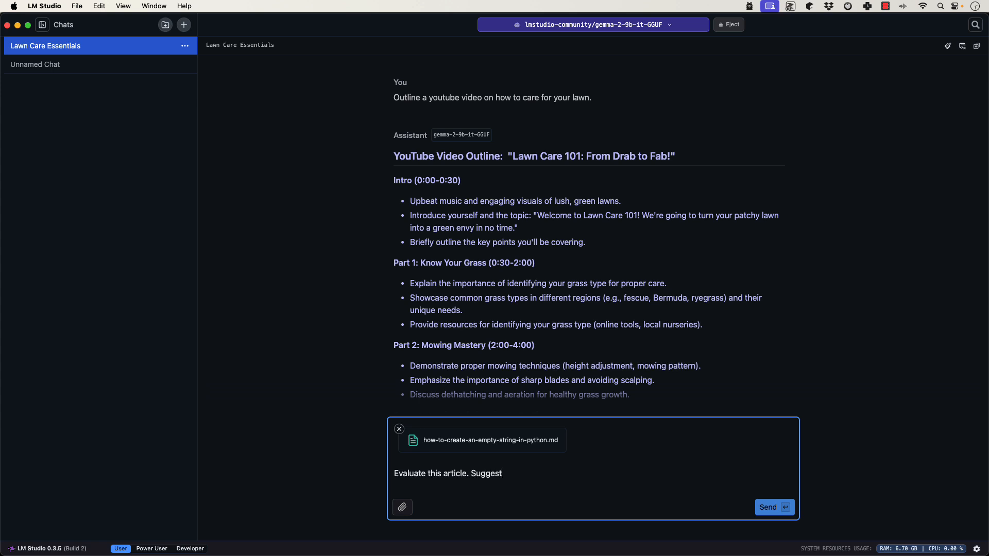
text( improvements in how it is organized, and )
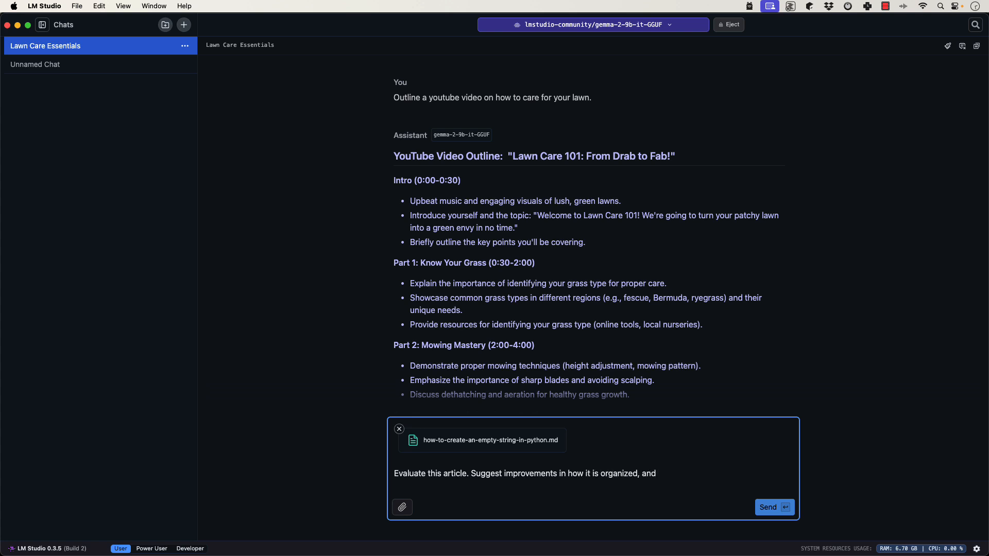
- Finish the message with "check spelling. Make this article more engaging and fun." and send it
text(check to )
text(s)
key(BackSpace)
key(BackSpace)
text(spelling. Make this article)
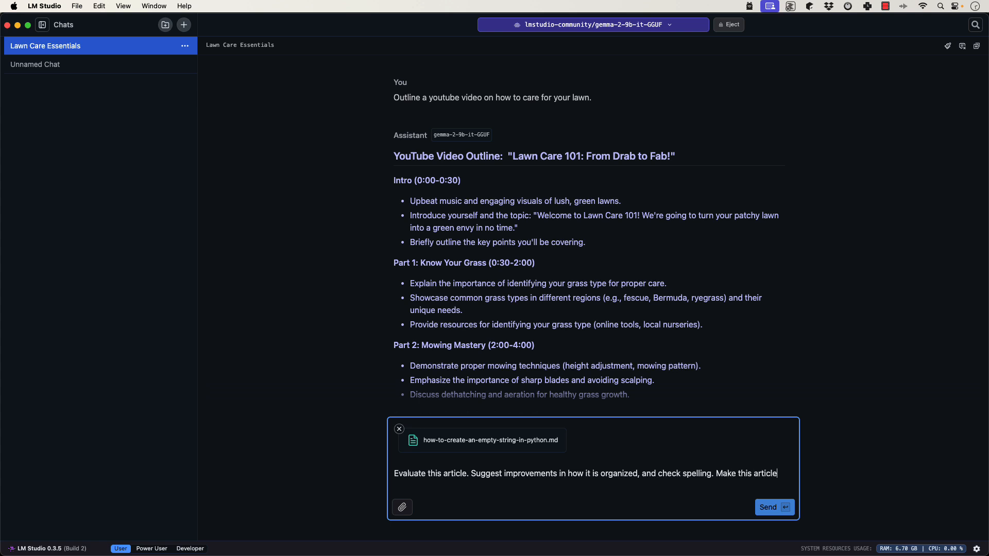
text( more engaging and fun.)
key(Return)
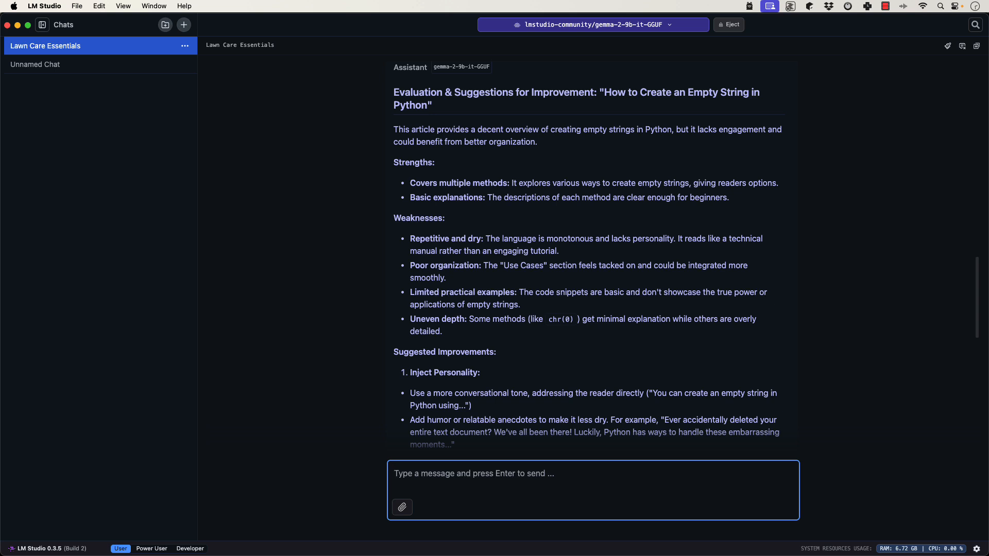
- Read through the model's evaluation of the Python empty-string article, from its strengths to the suggested improvements and revised snippet
scroll(592, 255, down, 1)
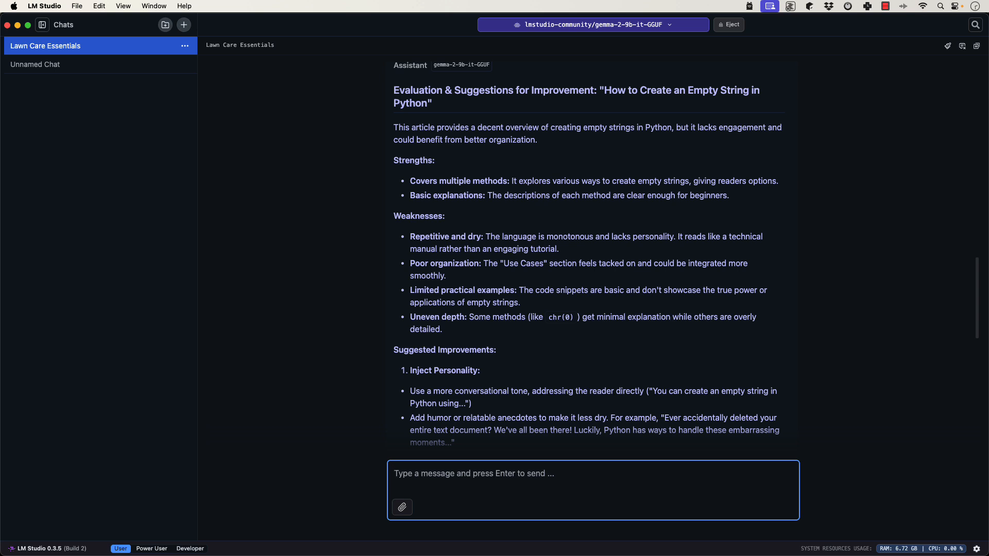
scroll(592, 255, down, 4)
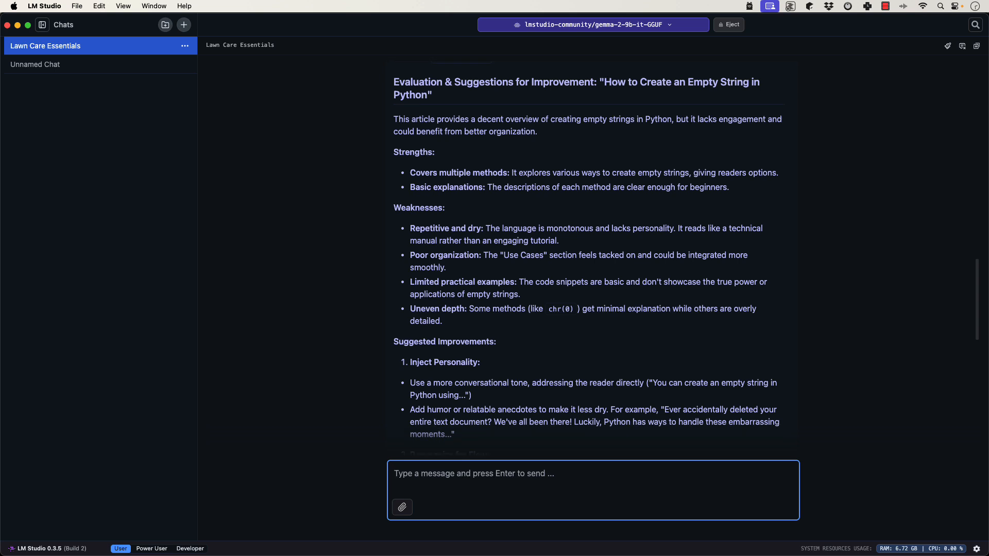
scroll(593, 255, down, 6)
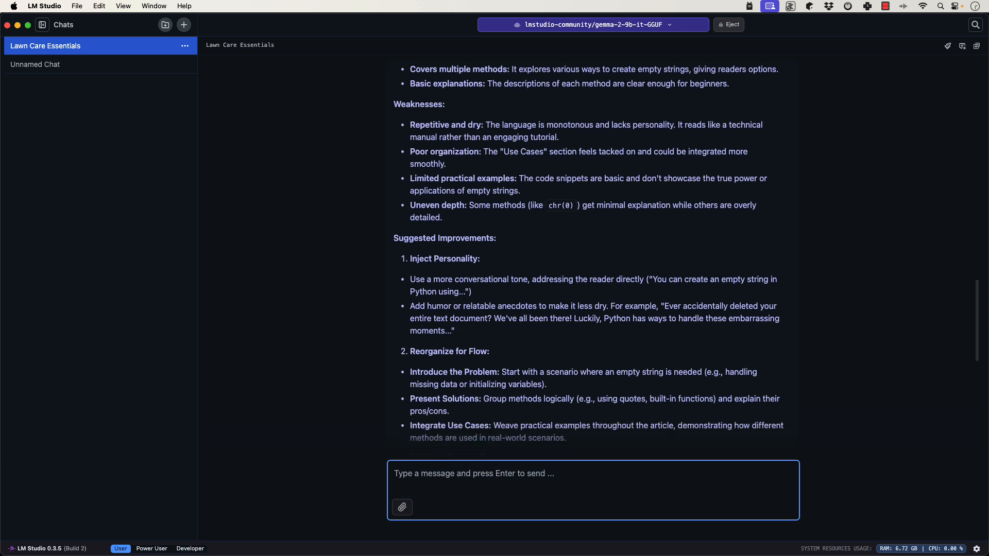
scroll(593, 255, down, 1)
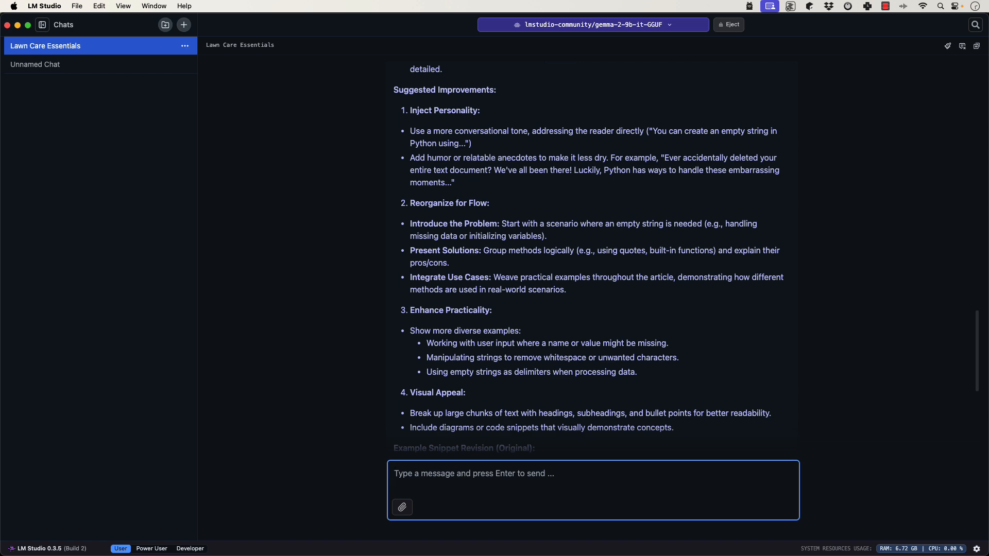
scroll(592, 255, down, 13)
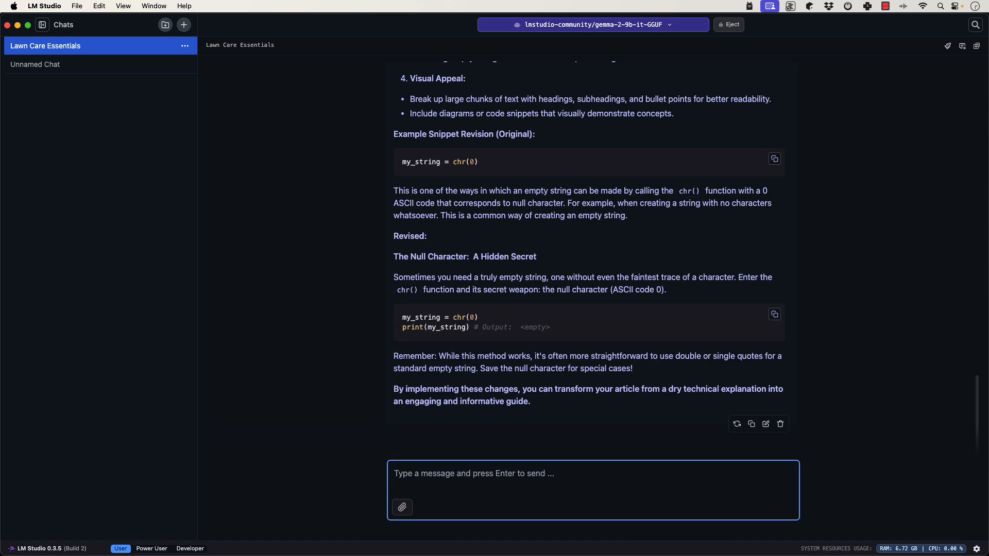
- Send the follow-up message "Rewrite the article and display it, using the advice given."
text(R)
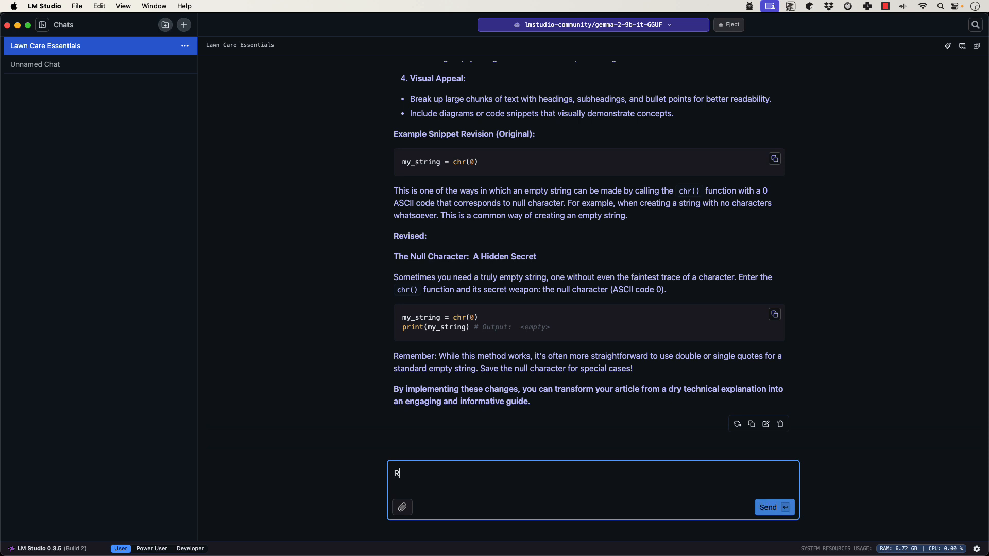
text(qw)
key(BackSpace)
text(rwrite the article and display it.)
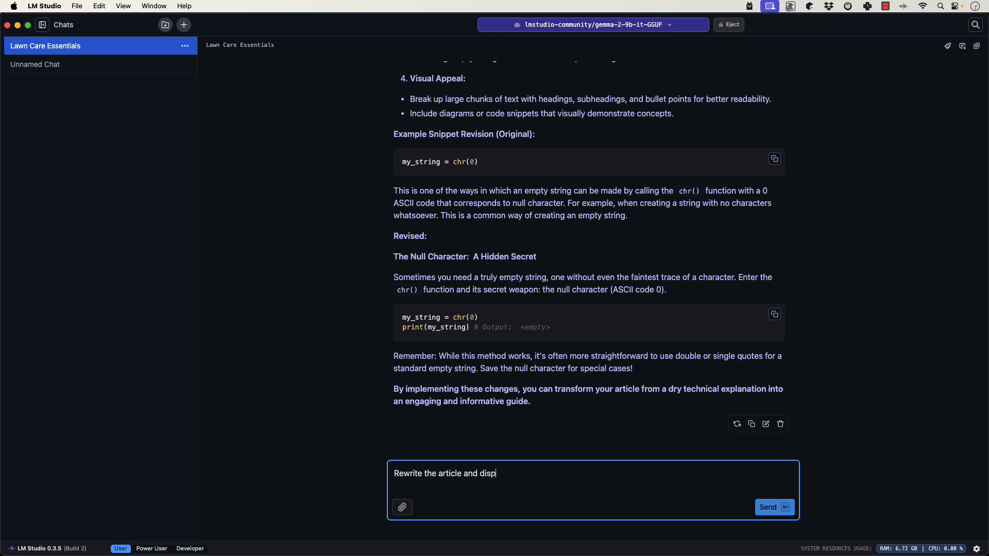
key(BackSpace)
key(BackSpace)
text(, using the advice given.)
key(Return)
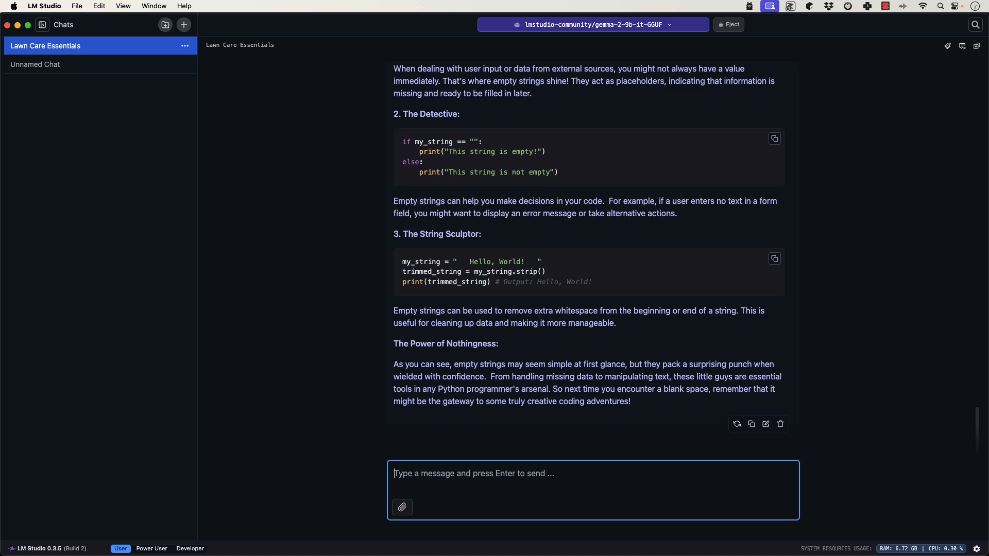
- Review the rewritten article and look back through the earlier lawn care video outline in the same chat
scroll(588, 258, up, 15)
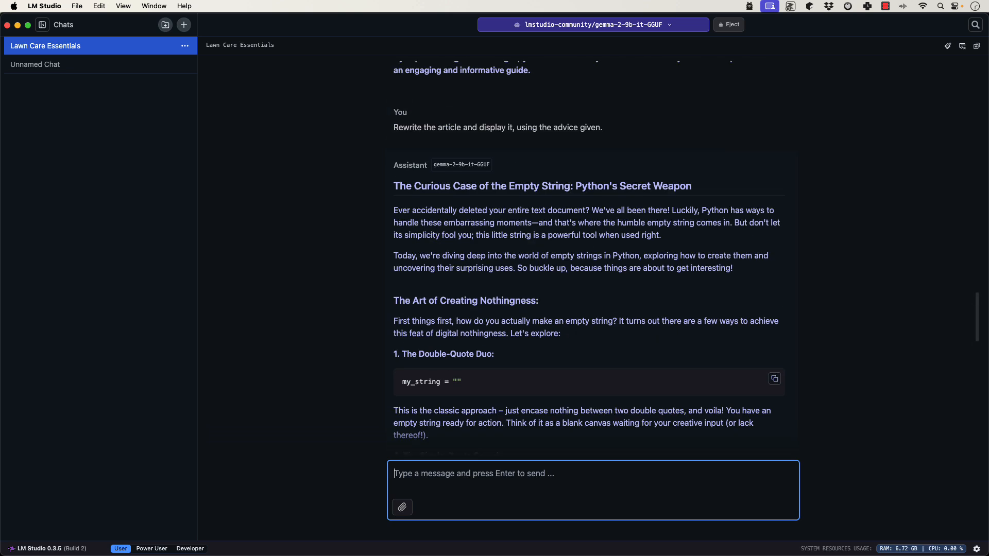
scroll(587, 257, down, 5)
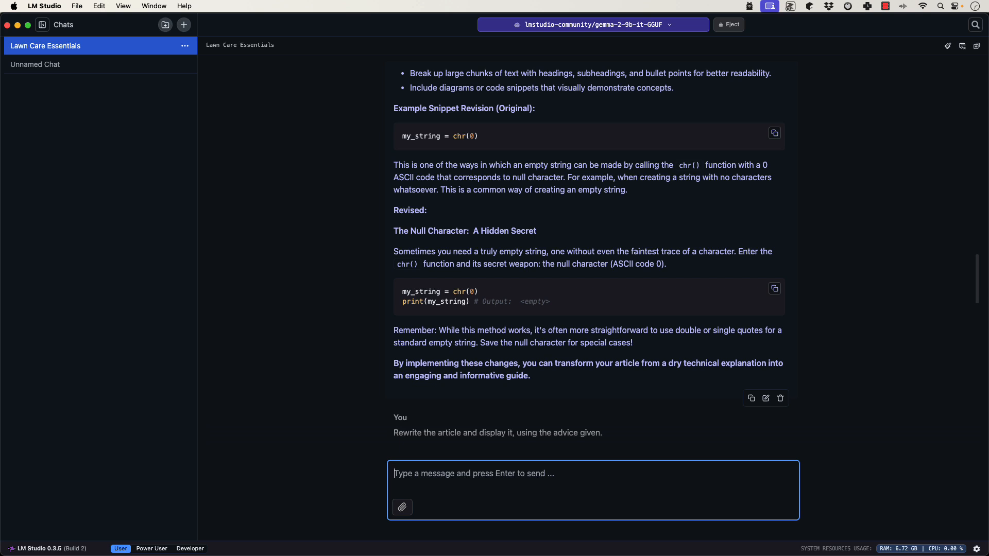
scroll(593, 257, down, 4)
scroll(592, 257, up, 20)
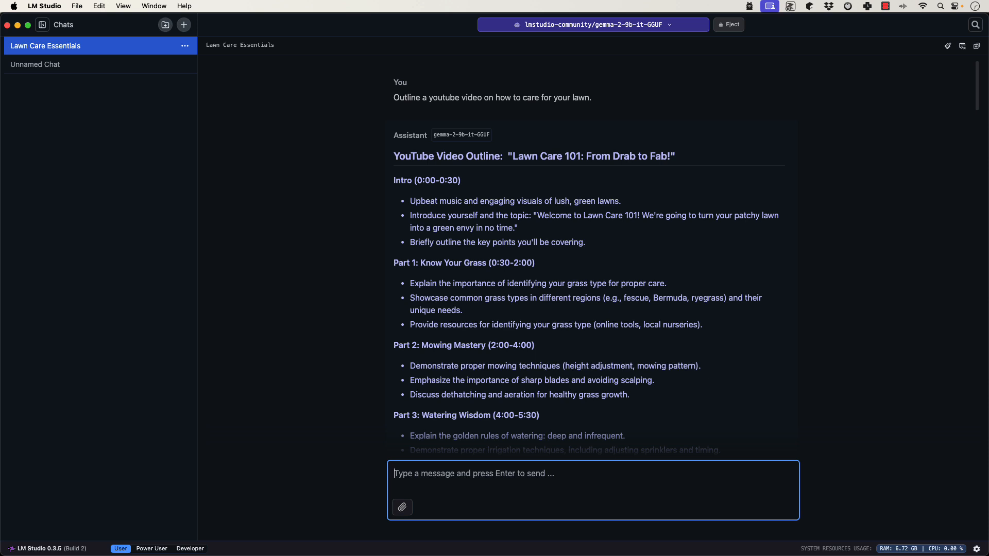
scroll(593, 258, down, 6)
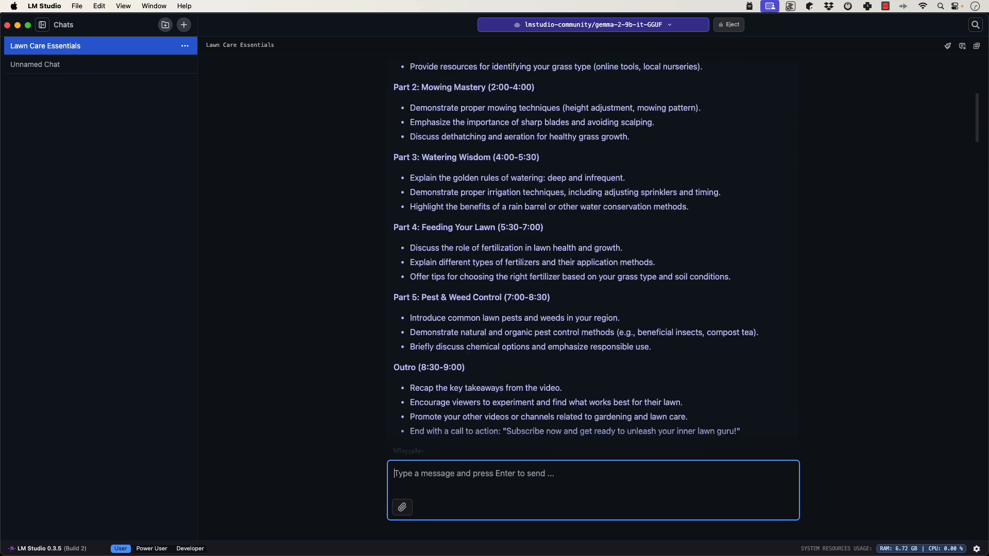
scroll(594, 258, up, 6)
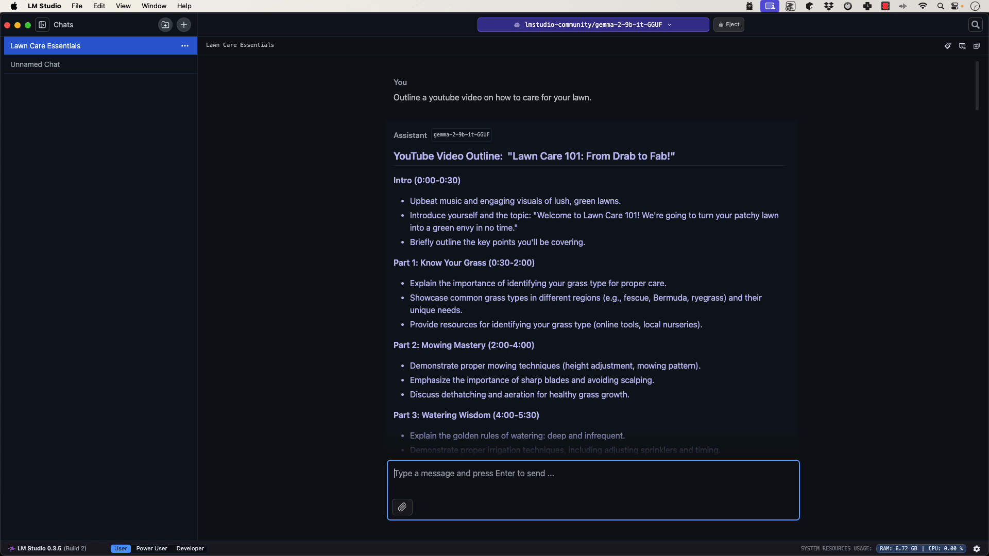
- Load the Writing Partner Mistral 7B model and start a new chat
key(super+l)
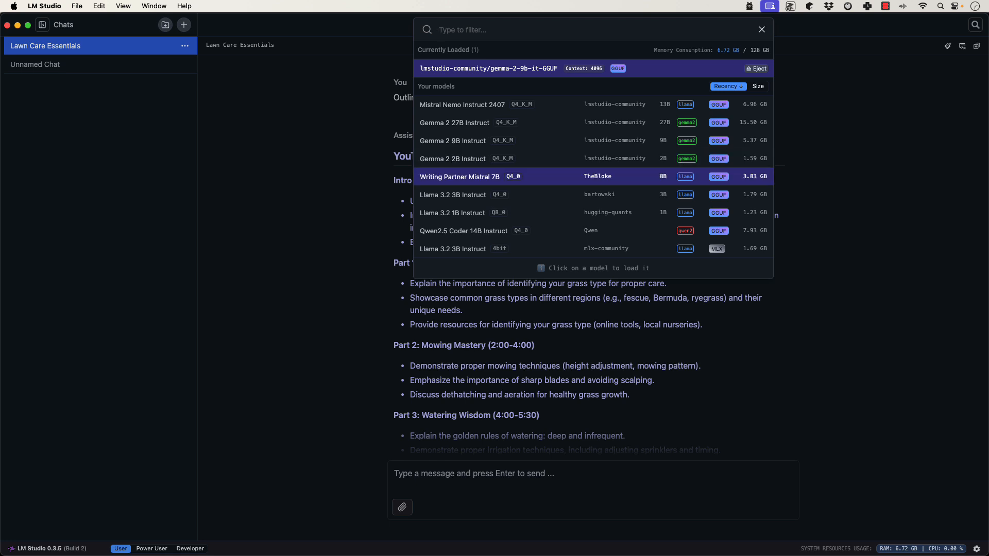
click(556, 177)
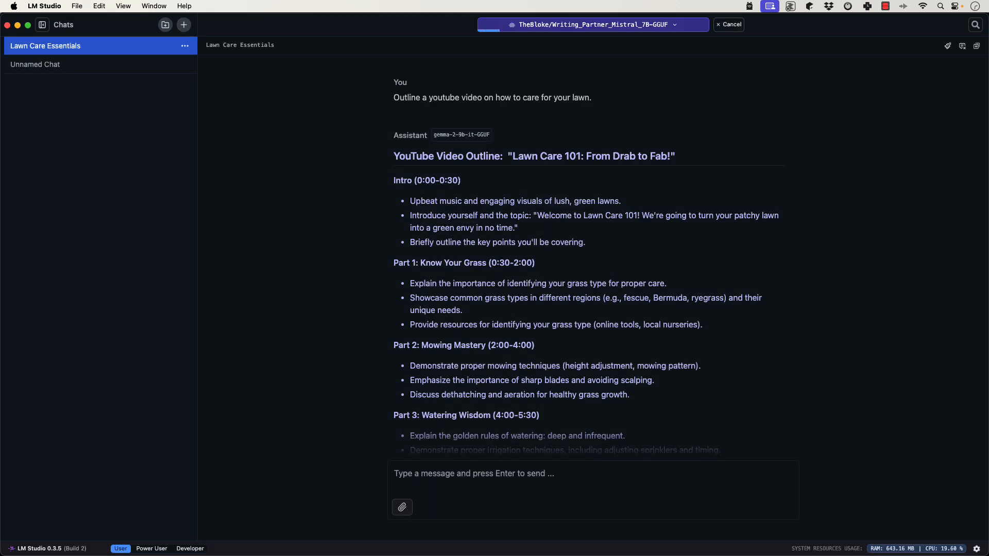
key(super+n)
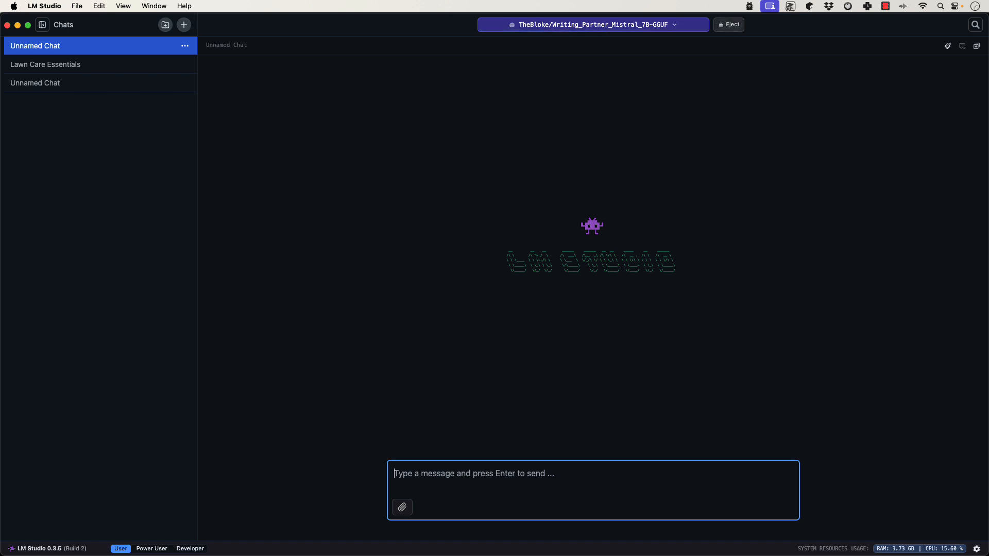
- Send the prompt "Help me write a short story about a guy who runs a unicorn ranch and wants to become a race car driver."
text(Help me wri)
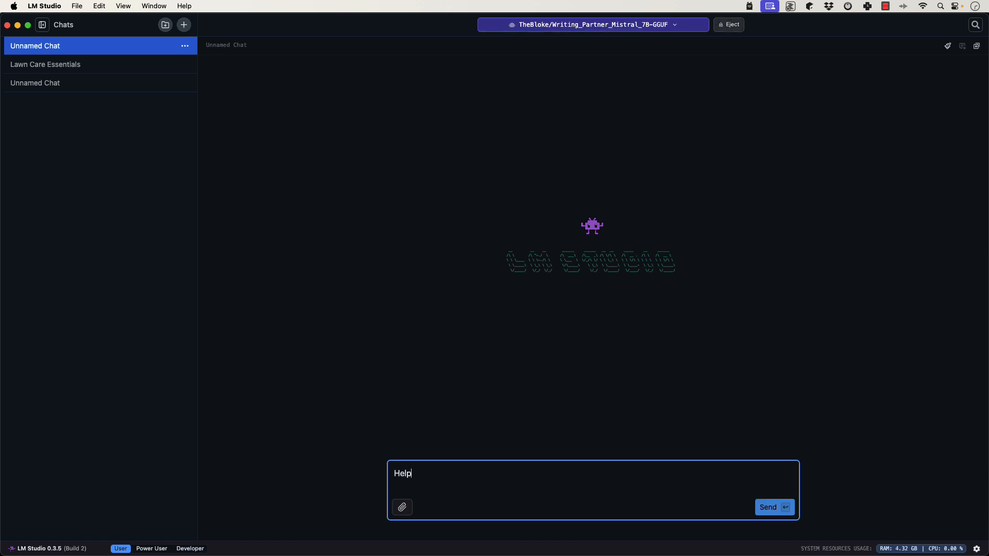
text(a short a)
text(tory ab out)
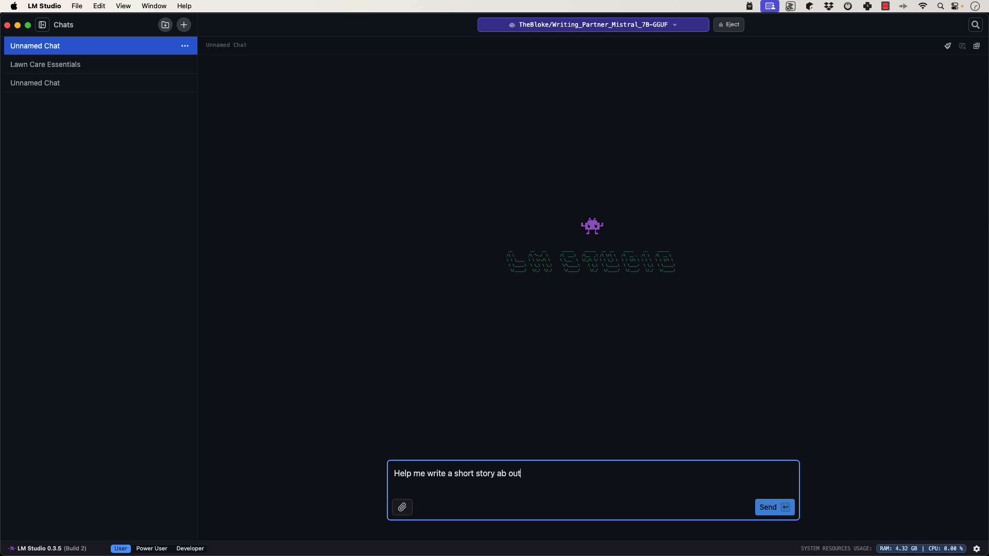
key(BackSpace)
key(BackSpace)
key(BackSpace)
text(out a guy who runs a unico)
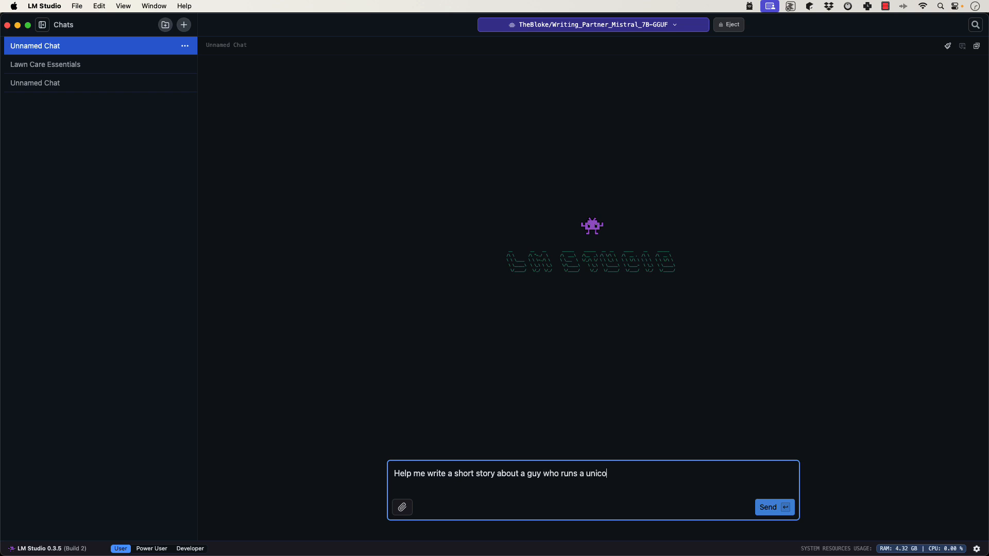
text(rn ranch and wants to become a rac)
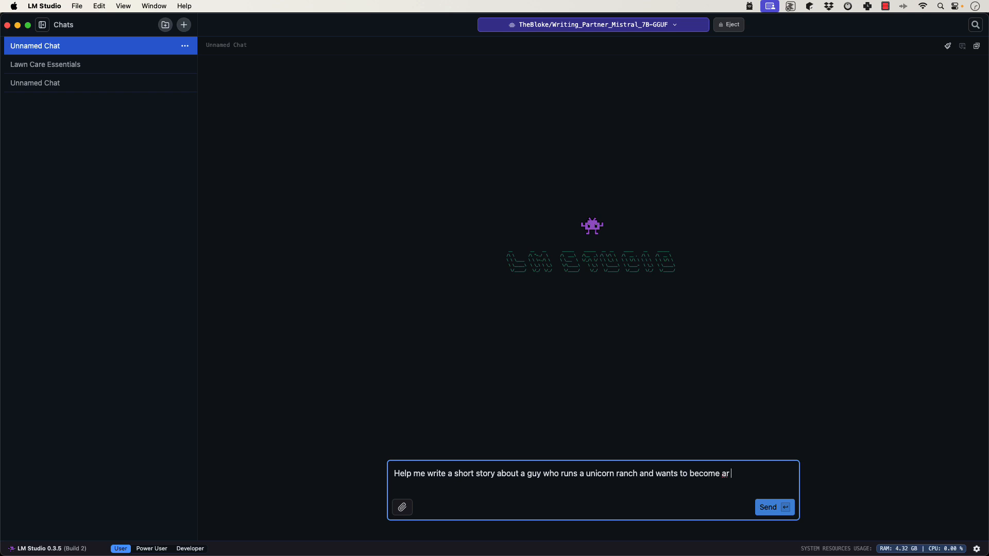
text(e car driver.)
key(Return)
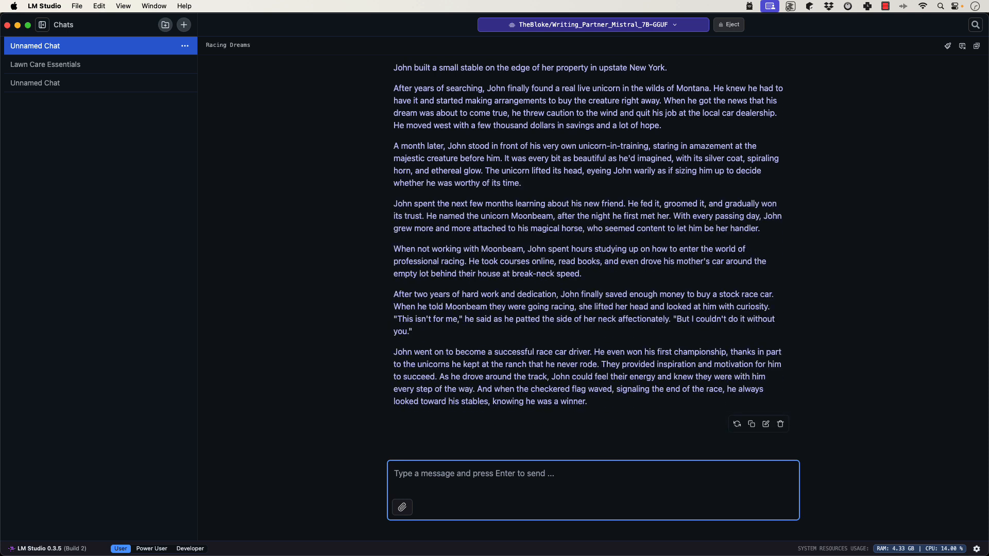
- Read through the generated unicorn ranch story and view the list of loadable models without switching
scroll(593, 247, up, 5)
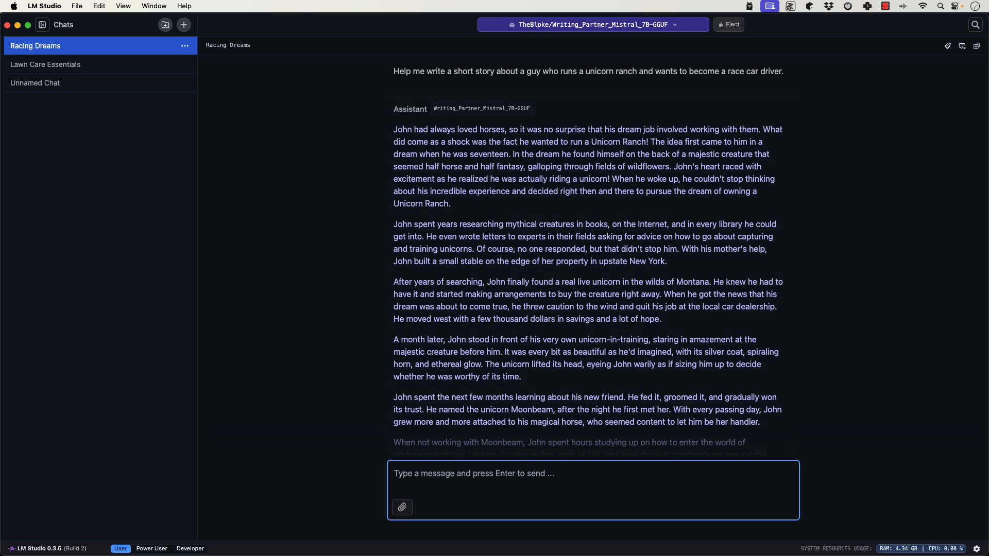
key(super+l)
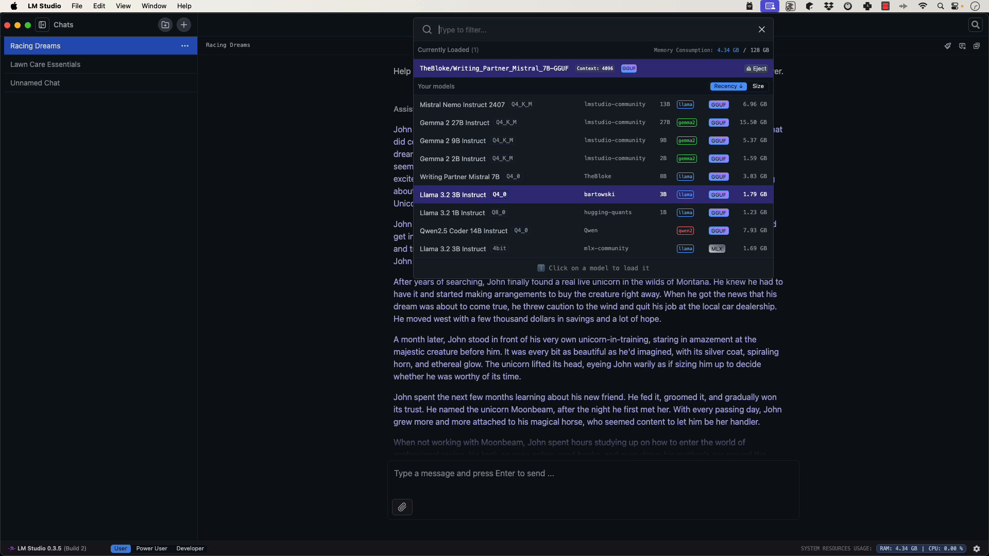
key(Escape)
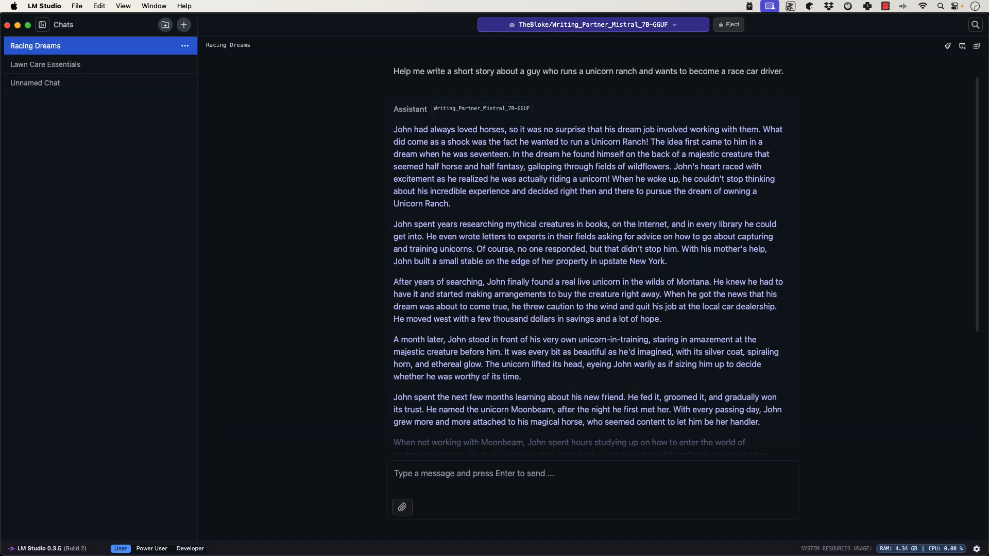
scroll(588, 257, down, 4)
scroll(588, 258, up, 5)
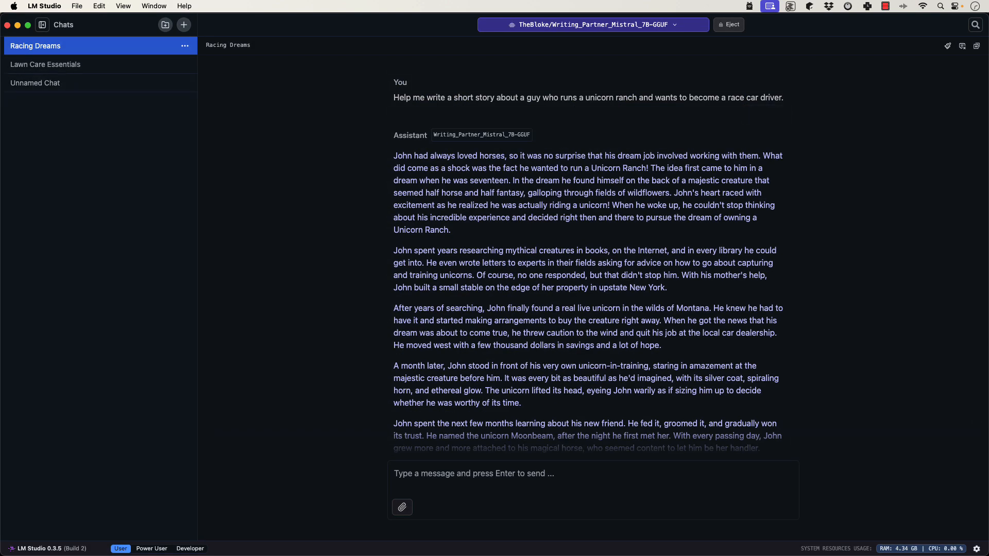
- Set the interface to Power User mode, view the model search and local server pages, and return to the chat
click(152, 549)
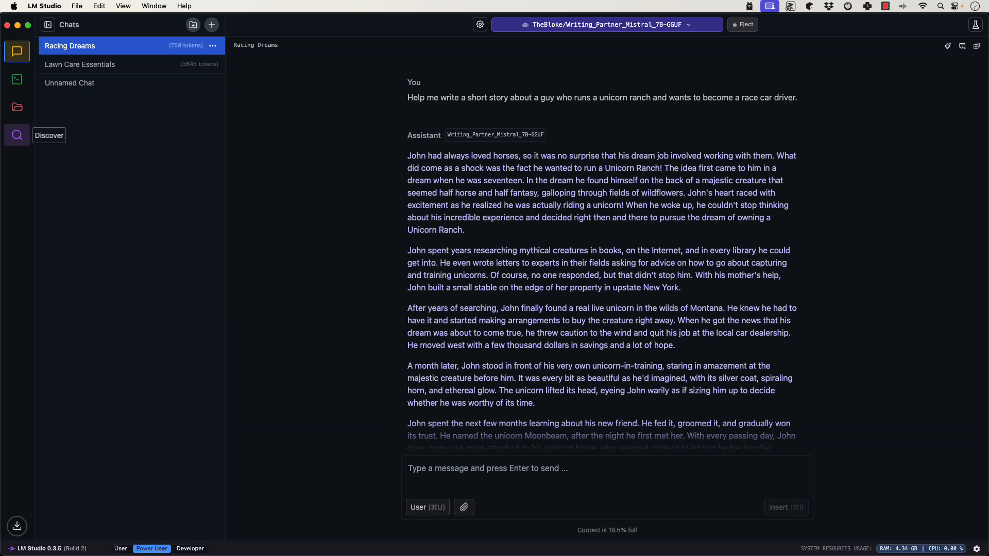
click(17, 135)
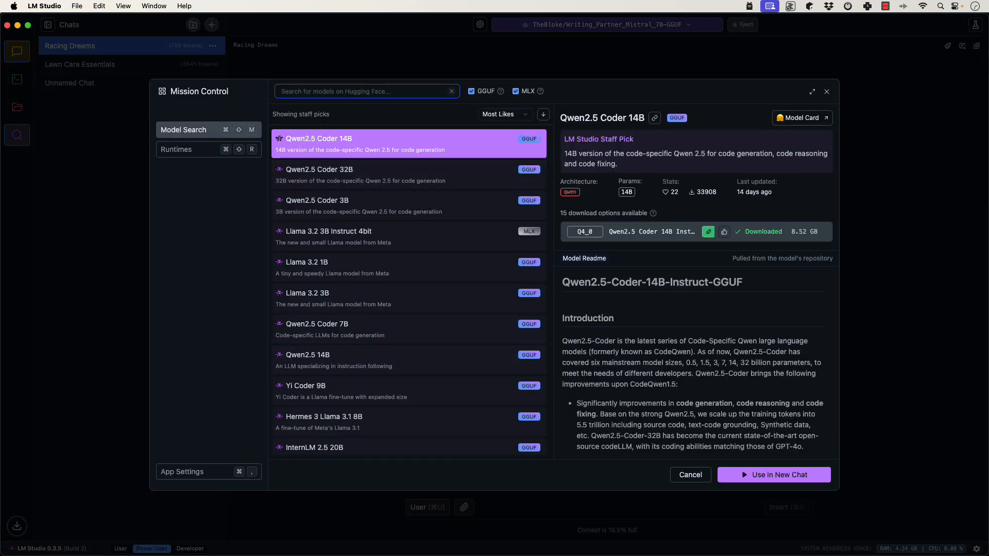
key(Escape)
click(17, 79)
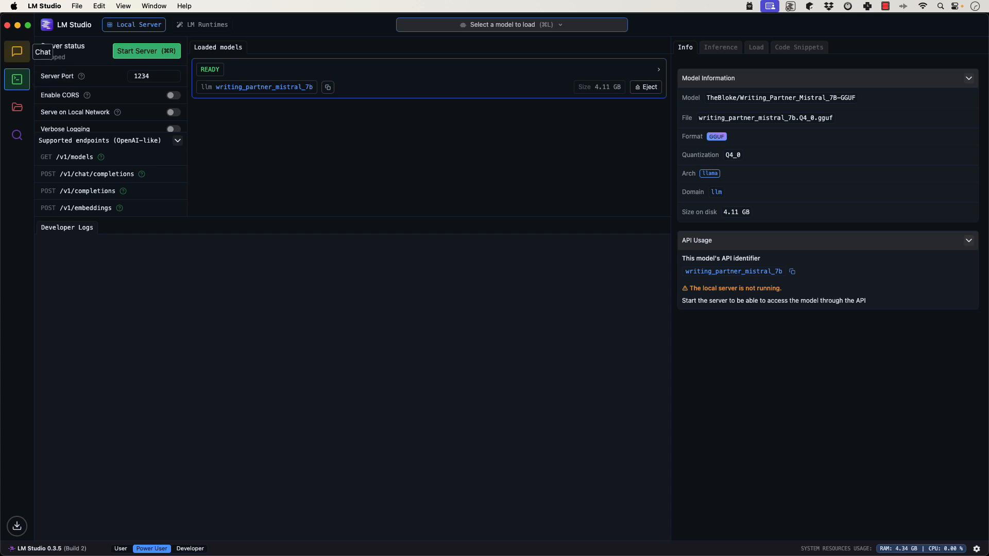
click(17, 52)
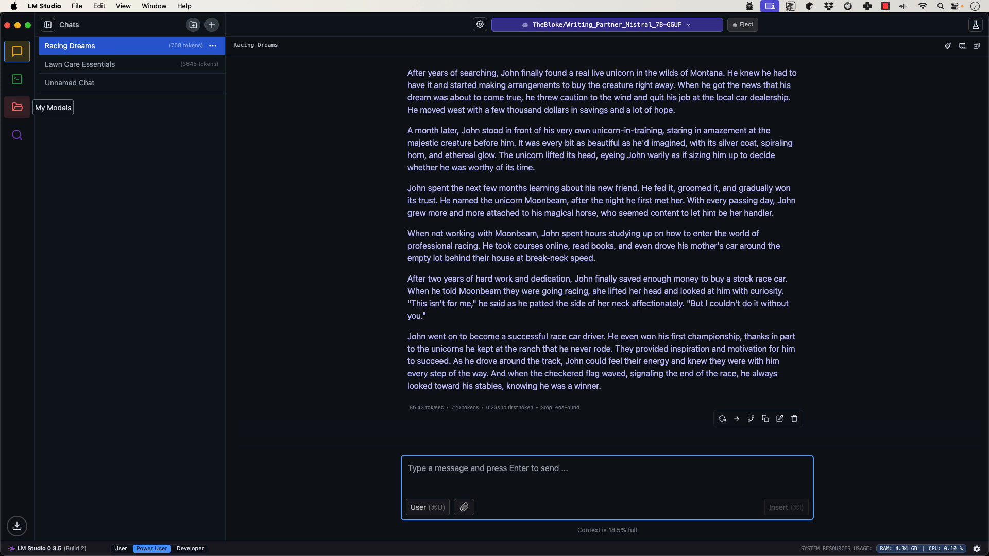
- View the locally stored models, highlight their total disk usage, and return to the chat
click(17, 107)
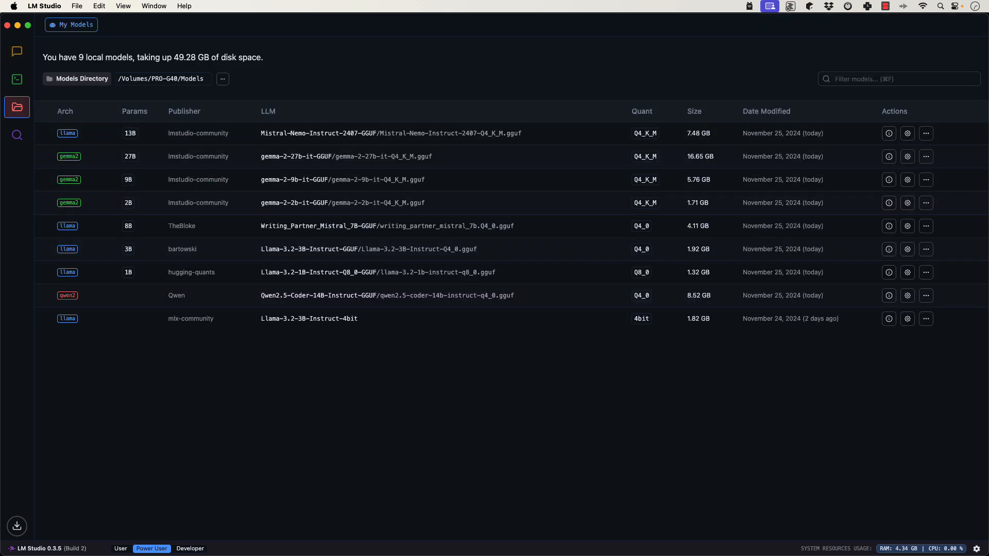
mouse_move(174, 57)
mouse_down()
mouse_move(209, 58)
mouse_move(172, 57)
mouse_up()
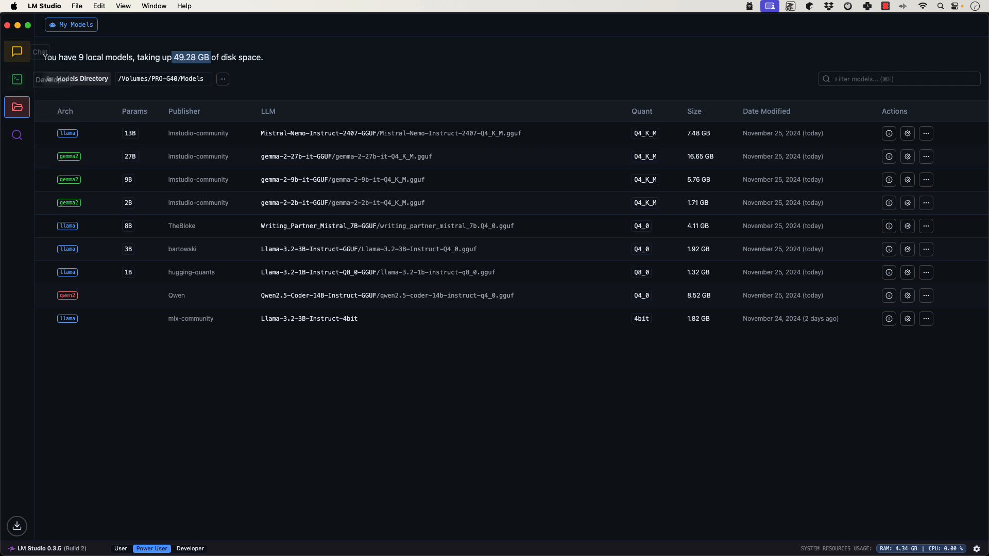
click(17, 51)
- Open the model search and browse the staff-picked models available for download
click(17, 135)
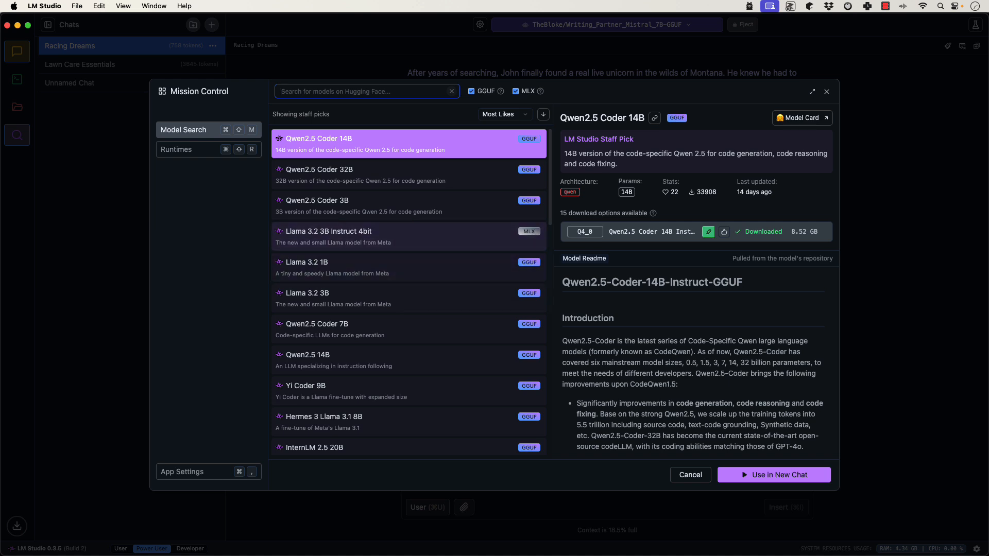
scroll(407, 206, down, 10)
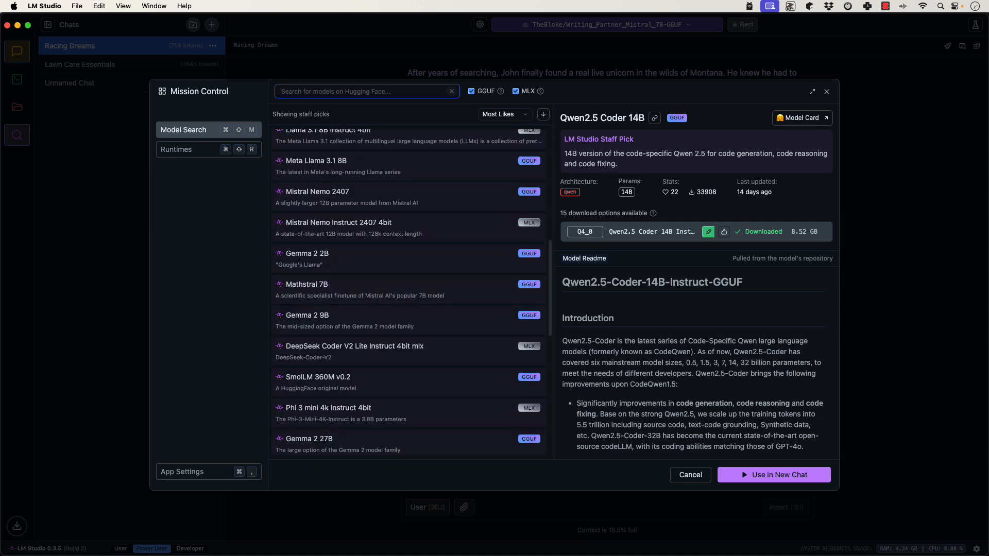
scroll(383, 317, down, 1)
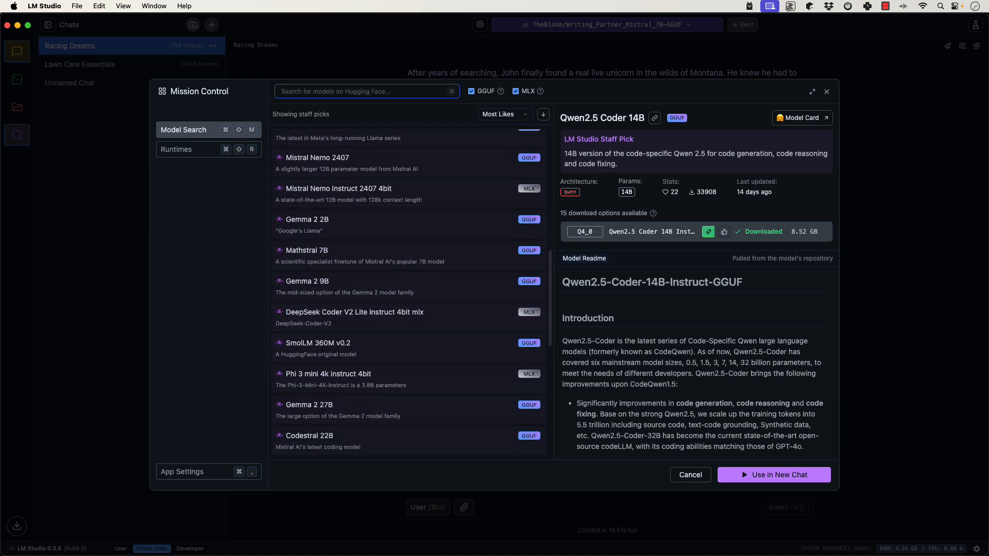
scroll(384, 330, down, 10)
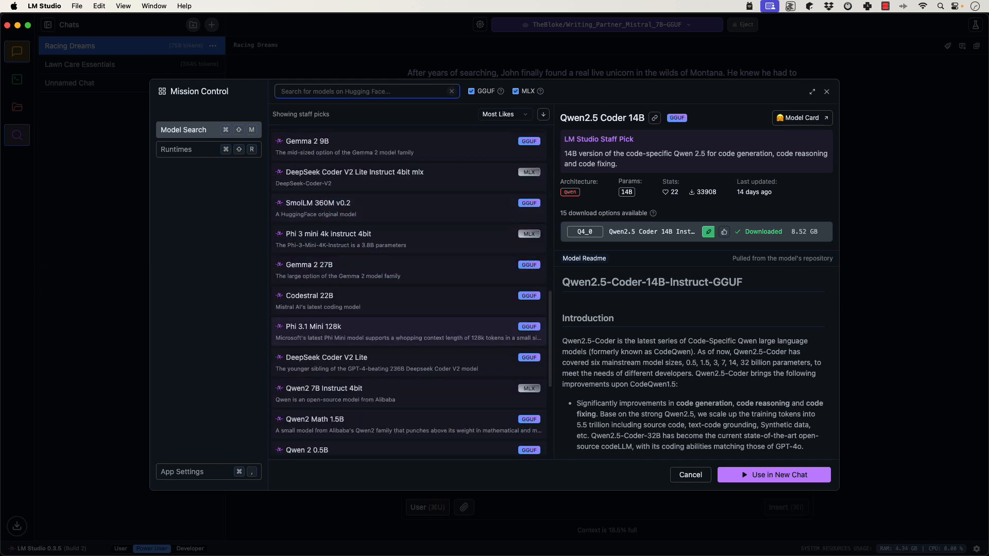
- Finish browsing the staff-picked models and close the model search
scroll(383, 308, down, 2)
scroll(383, 308, up, 20)
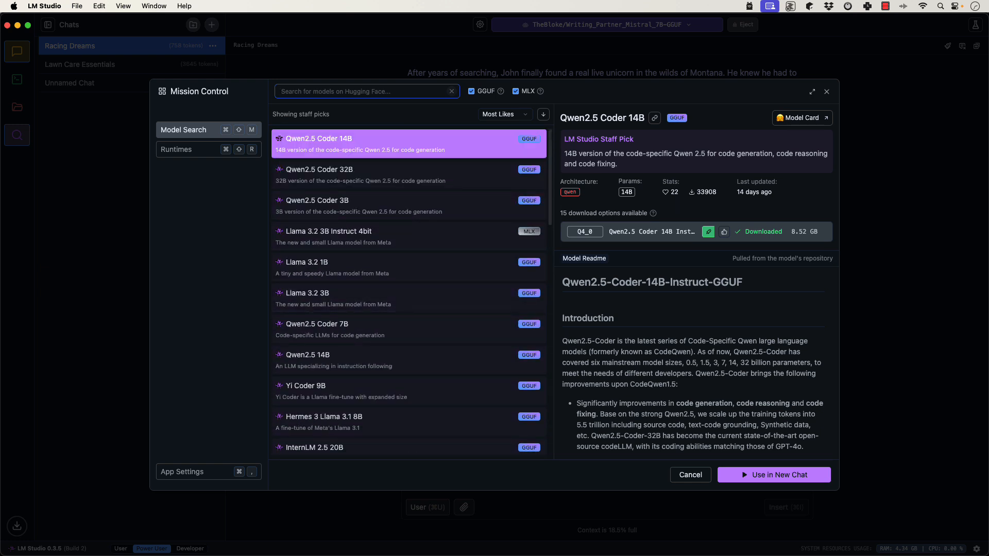
key(Escape)
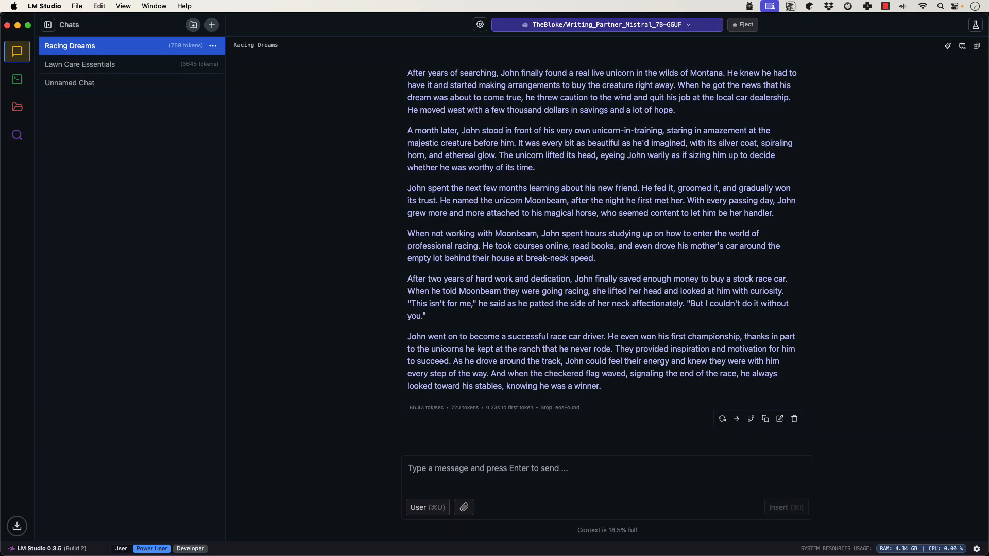
- Set the interface to Developer mode and clear all messages from the Racing Dreams chat
click(190, 549)
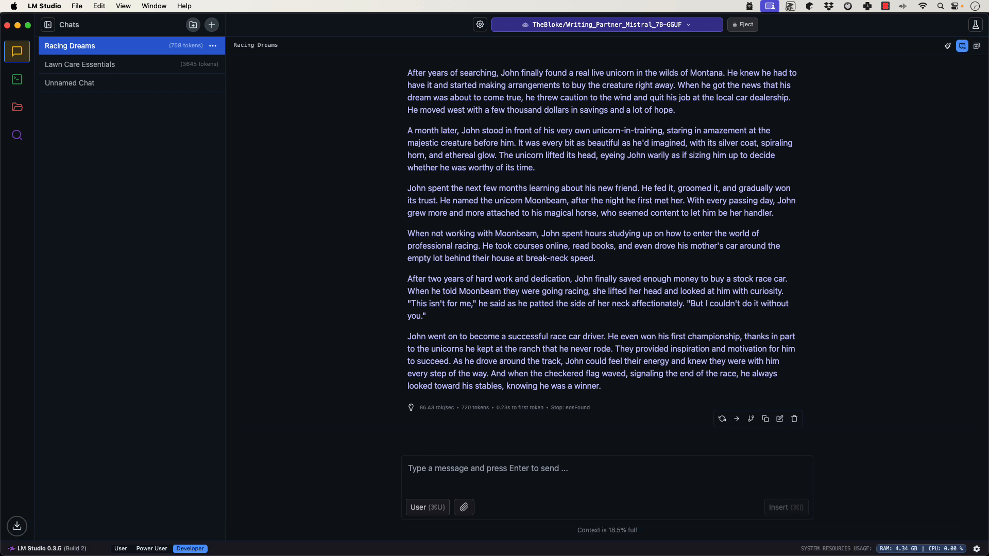
click(962, 45)
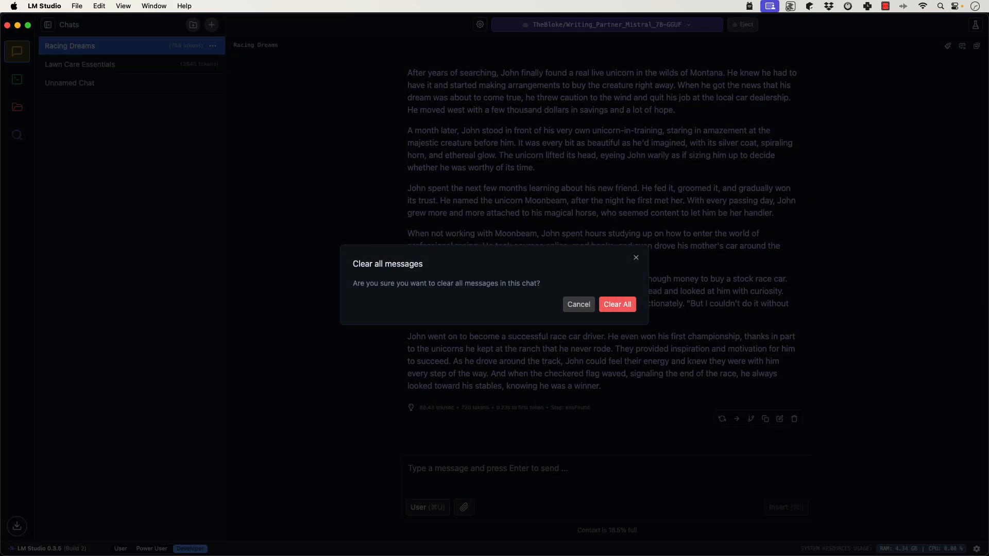
click(617, 305)
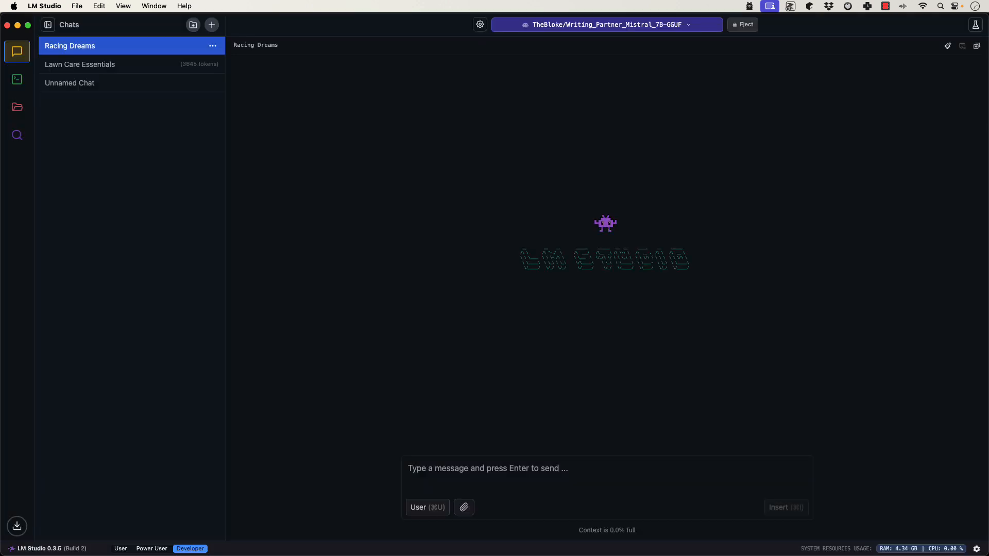
- Load the Llama 3.2 1B Instruct model with its context length set to 4502 tokens
click(607, 24)
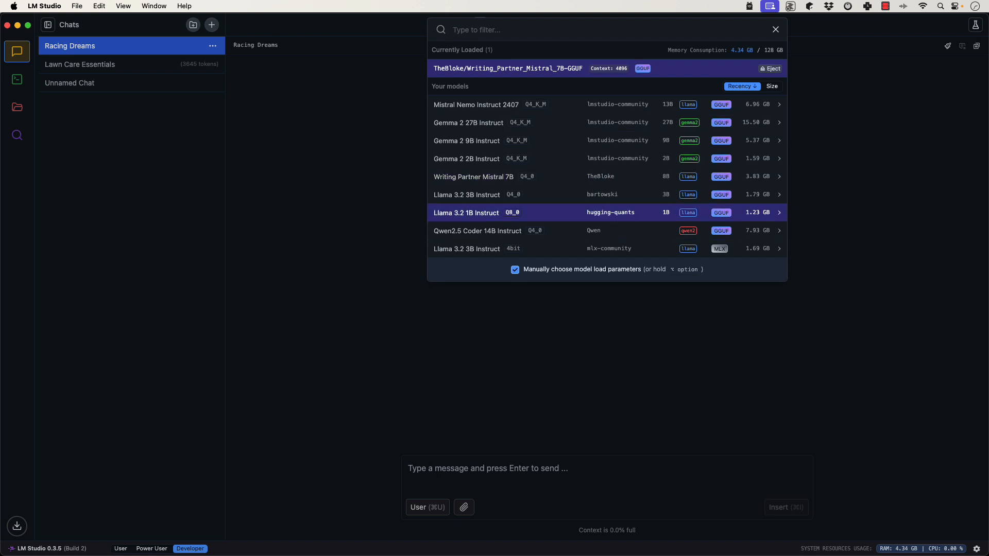
click(587, 215)
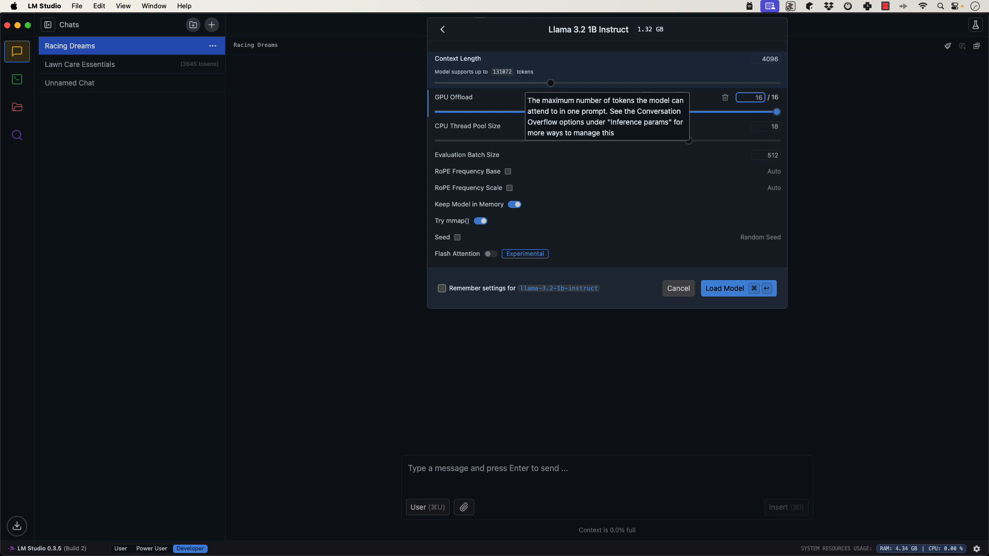
drag(551, 83, 777, 83)
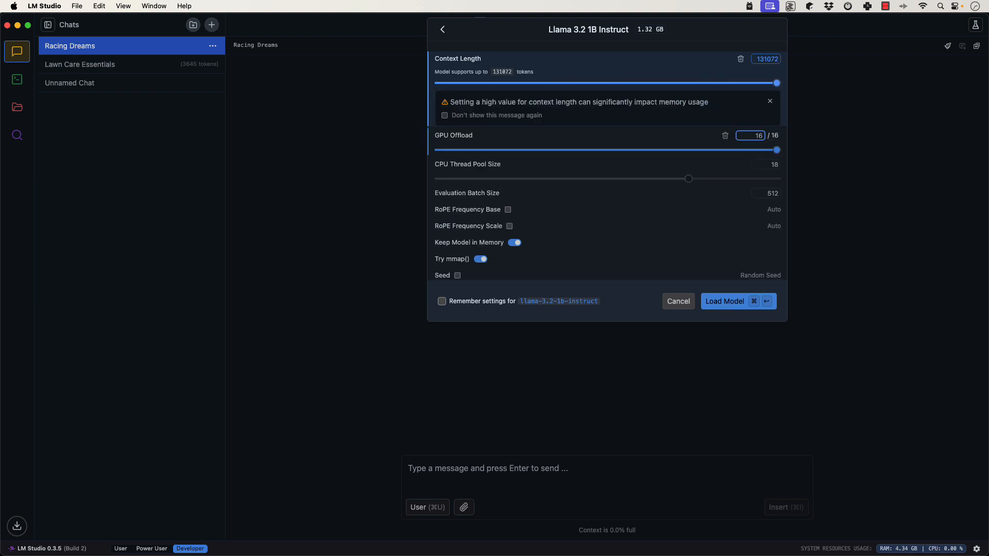
drag(776, 83, 556, 83)
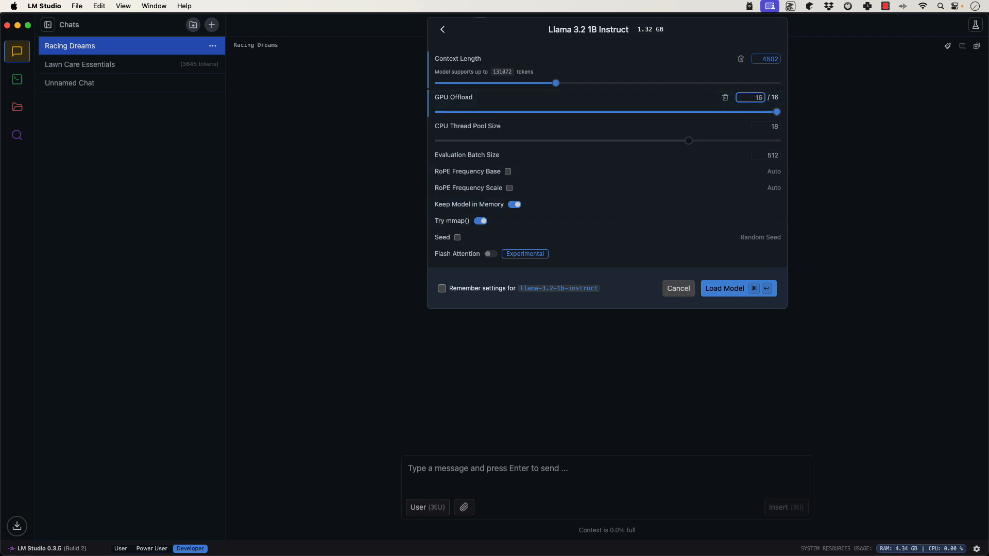
key(super+Return)
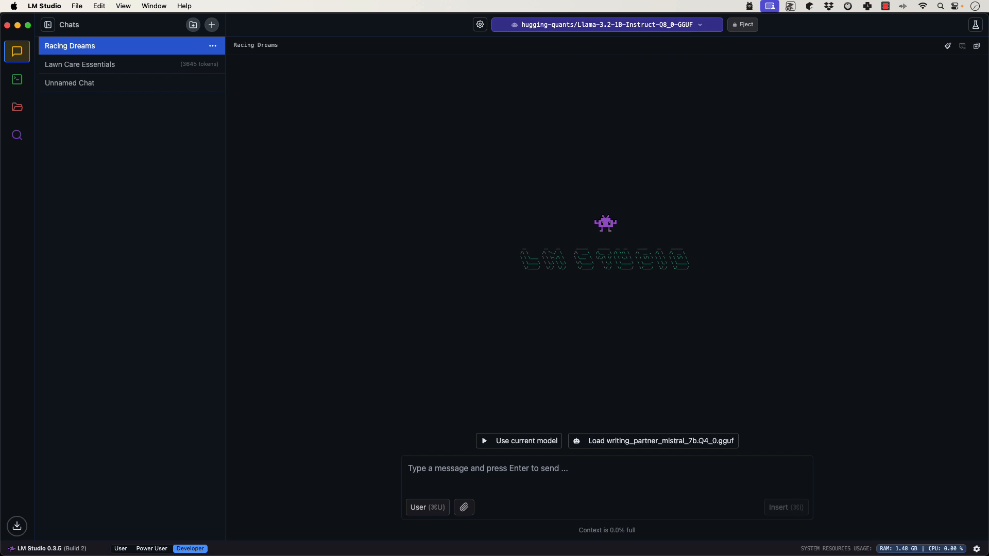
- Send the prompt "Tell me a funny joke" to the loaded model
click(607, 469)
text(Tell m)
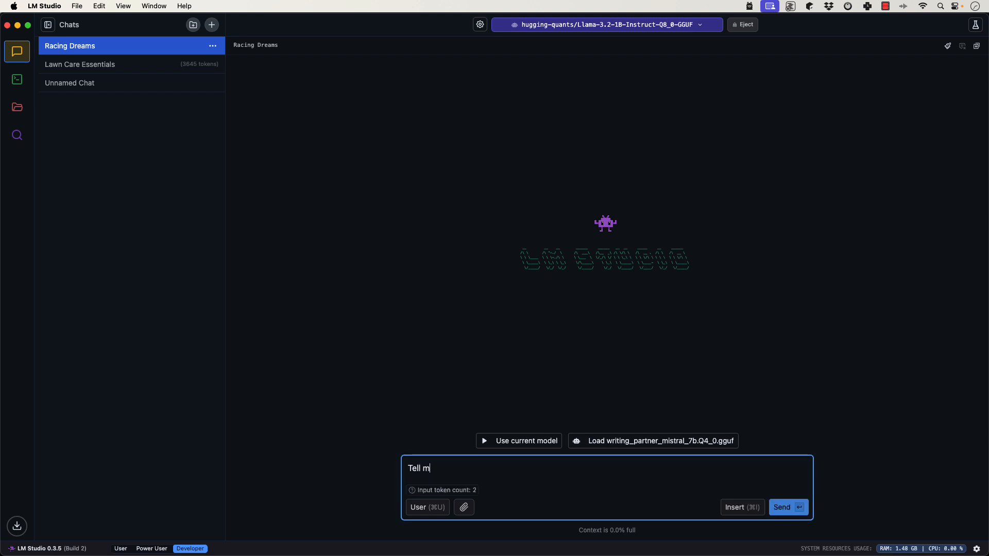
text(e a funny joke)
key(Return)
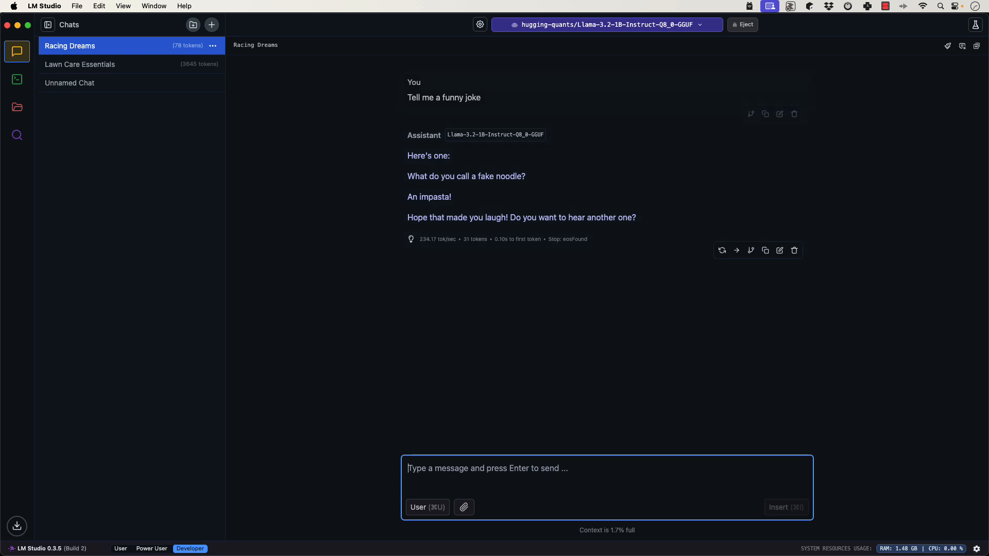
- Show the advanced configuration and read the explanation of the System Prompt field
click(975, 24)
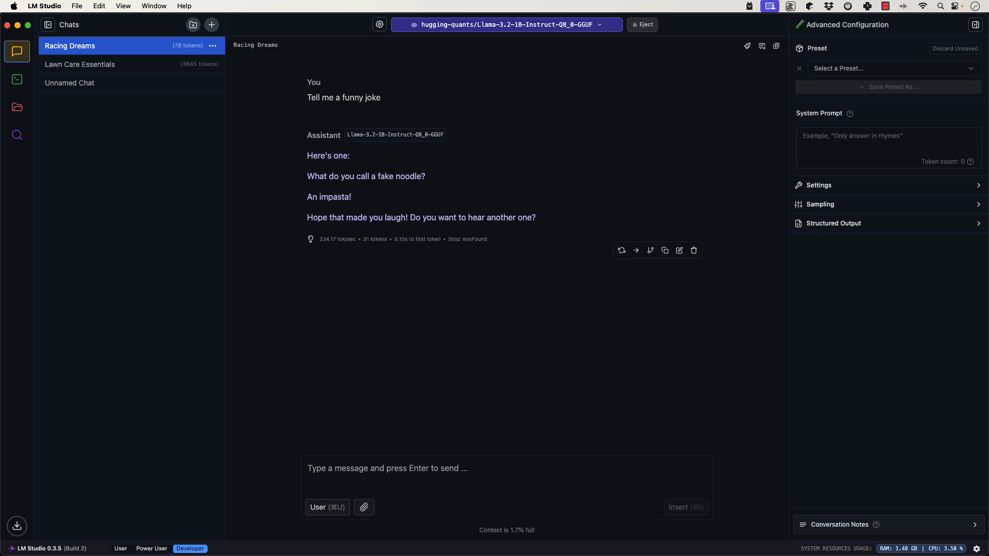
click(888, 147)
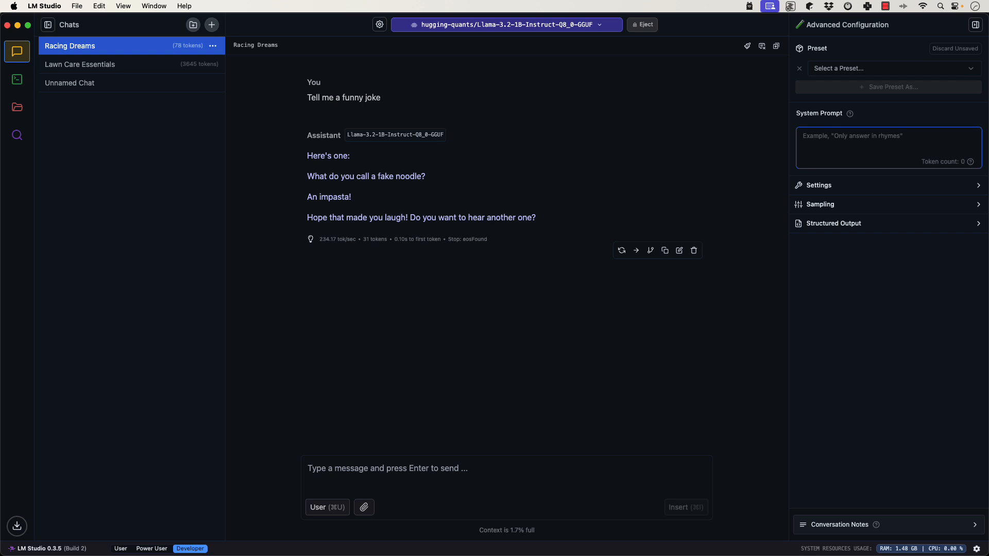
mouse_move(850, 113)
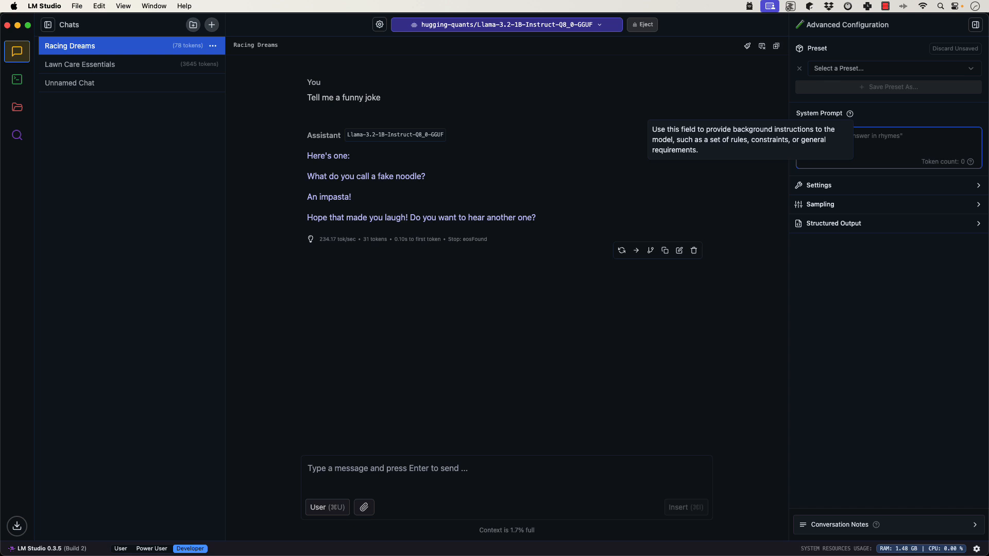
click(888, 310)
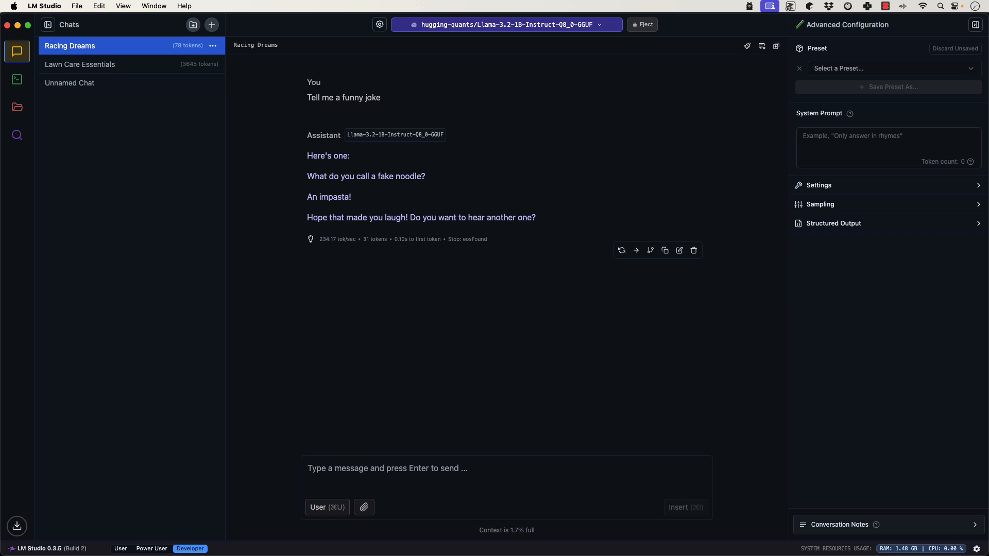
click(888, 148)
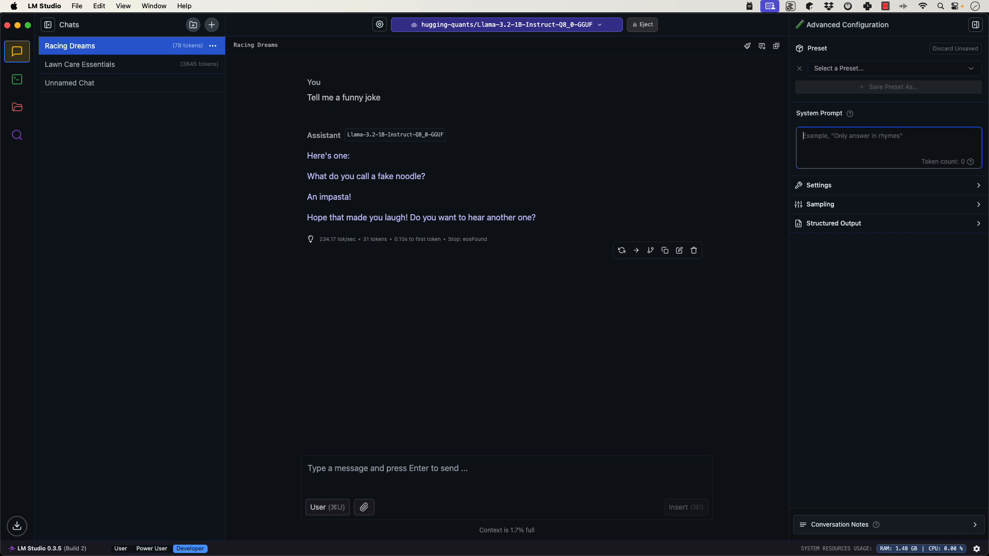
- Expand the Settings, Sampling and Structured Output sections and read the description of Top P Sampling
click(819, 185)
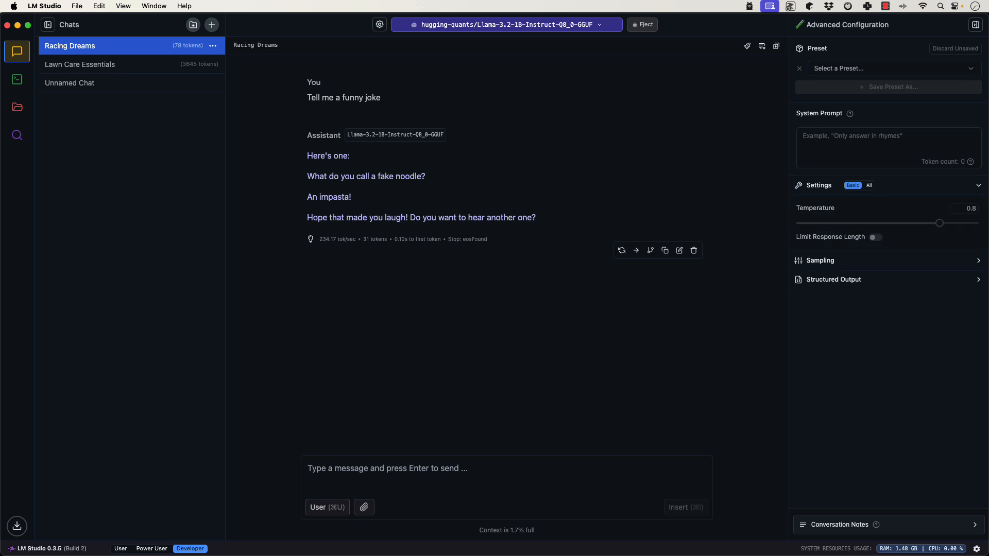
mouse_move(815, 209)
click(820, 260)
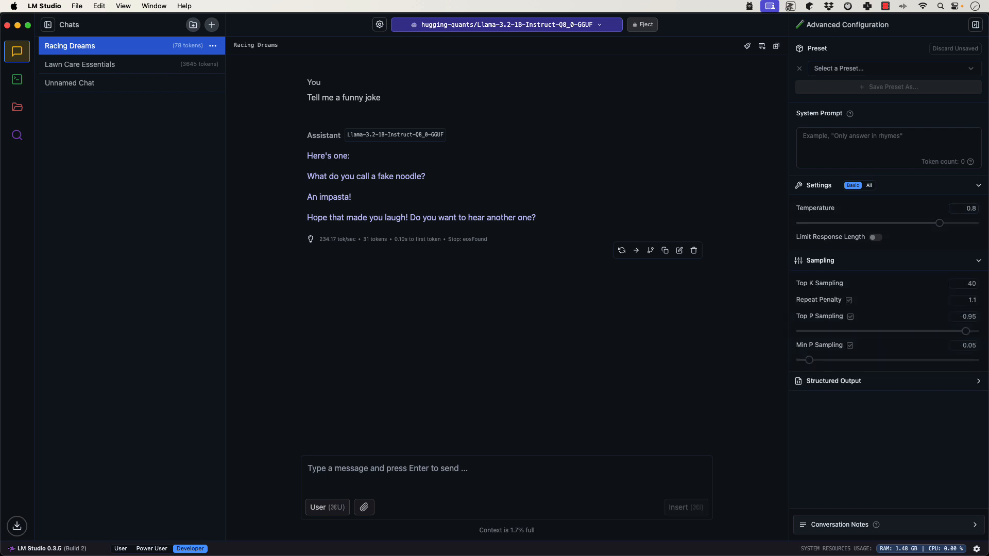
mouse_move(819, 317)
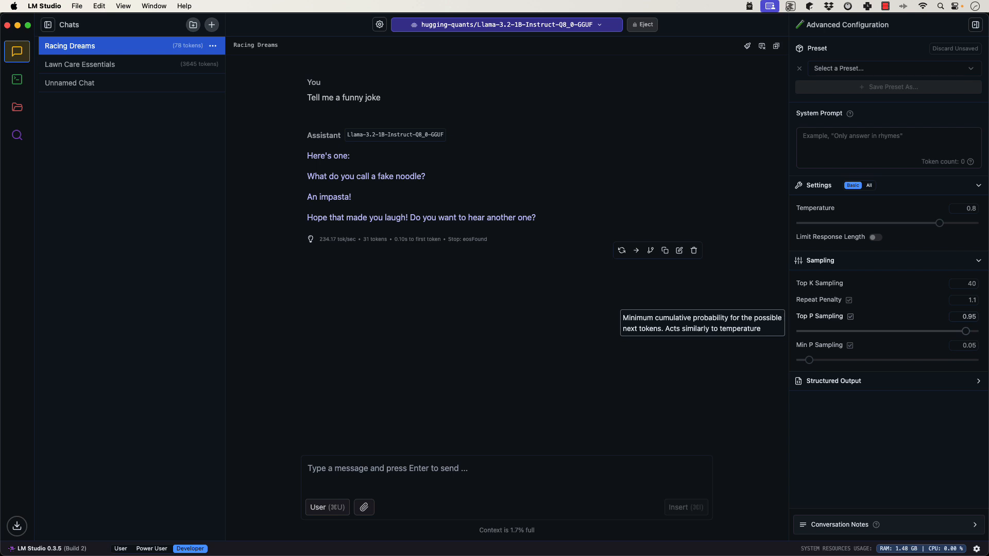
click(979, 381)
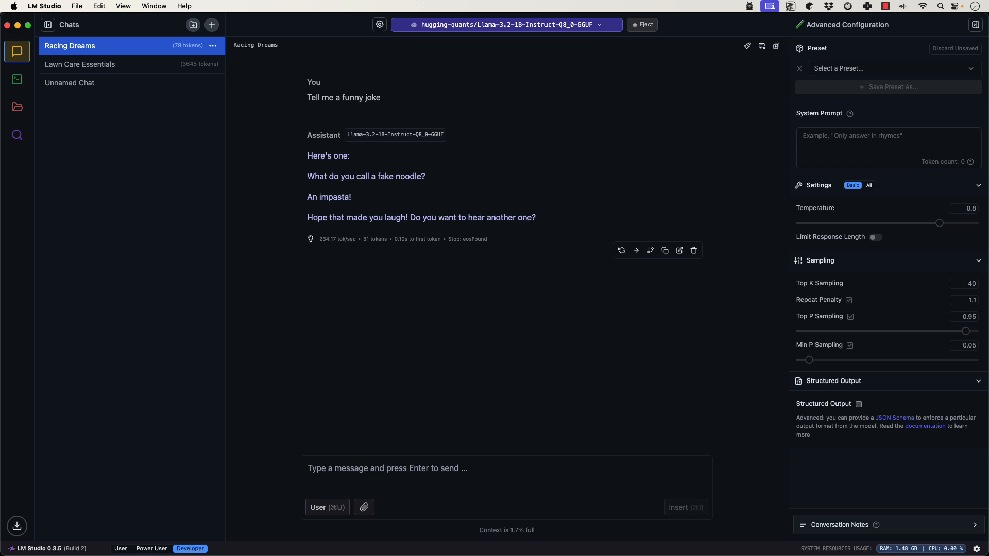
- Add two blank conversation notes, then collapse the notes and hide the advanced configuration
click(888, 524)
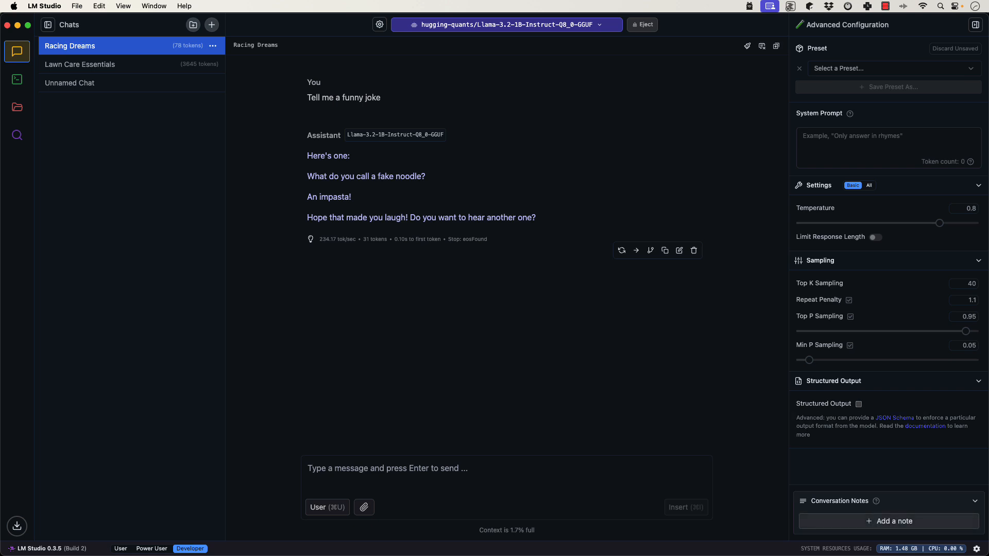
click(888, 521)
click(889, 521)
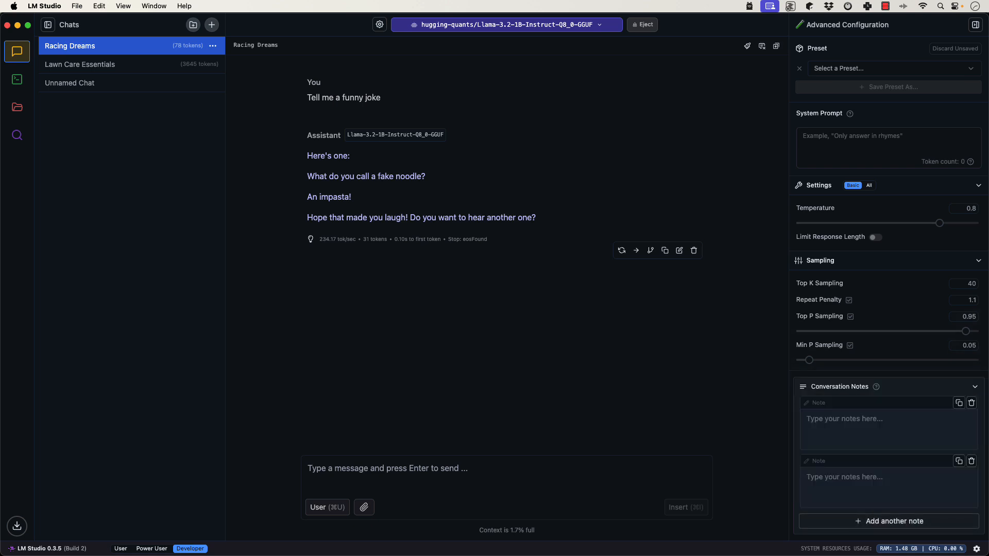
click(975, 386)
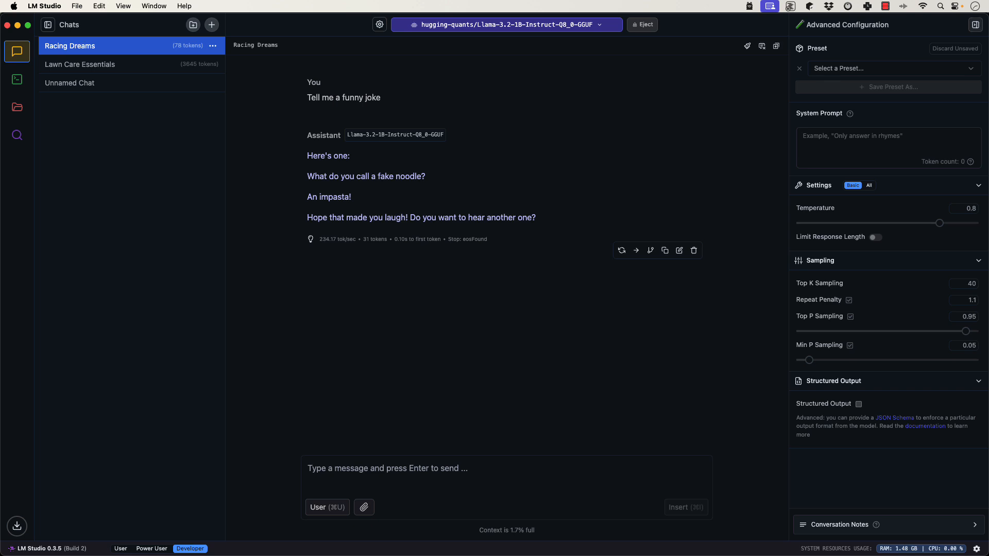
click(976, 25)
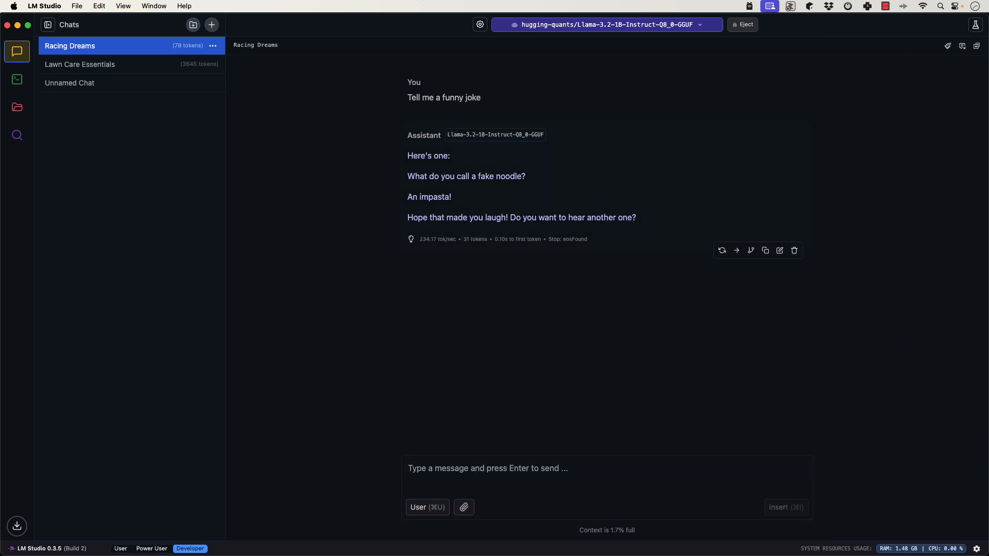